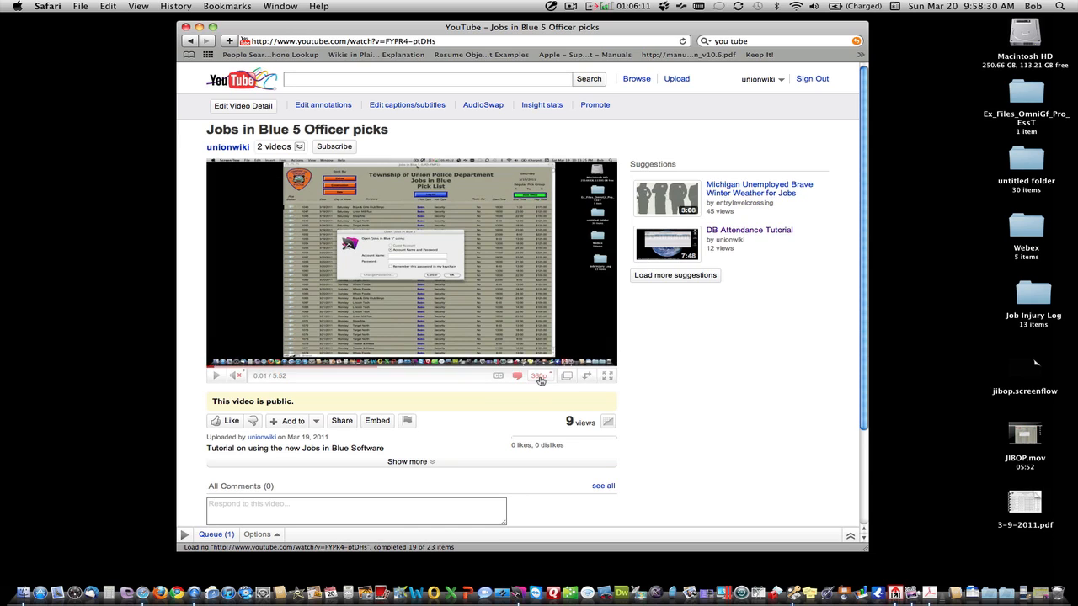
Step: Check the YouTube video's 360p quality menu and full-screen control, then minimize Safari
left_click(541, 379)
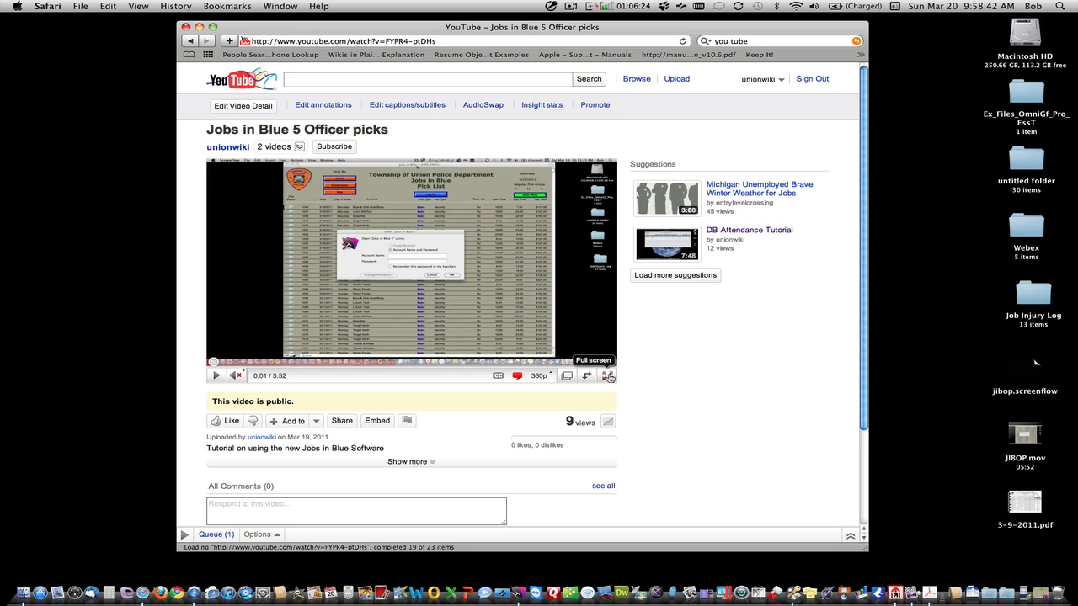
left_click(610, 378)
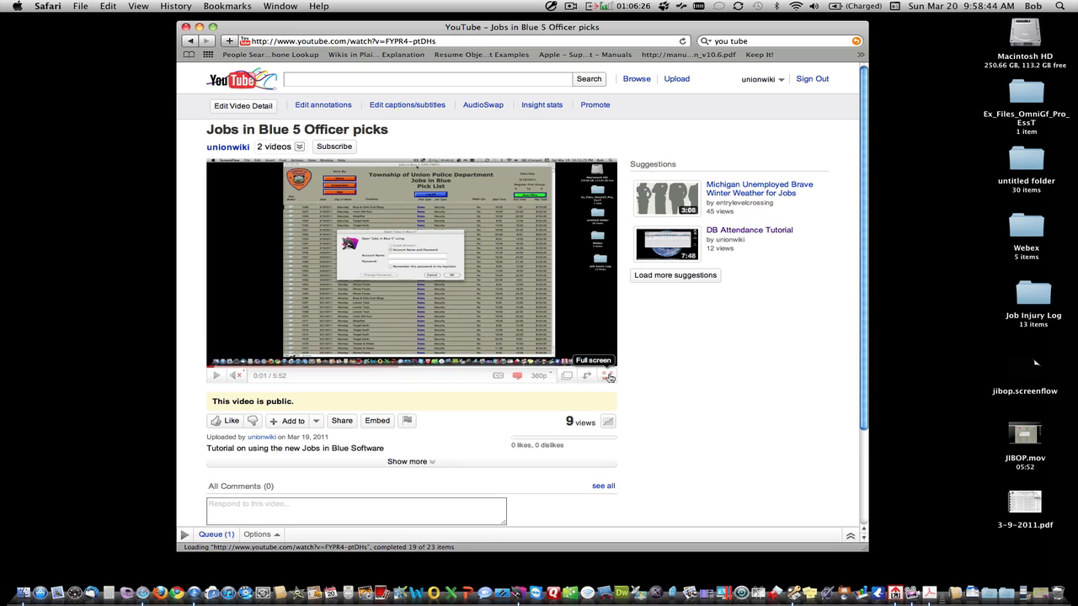
mouse_move(543, 383)
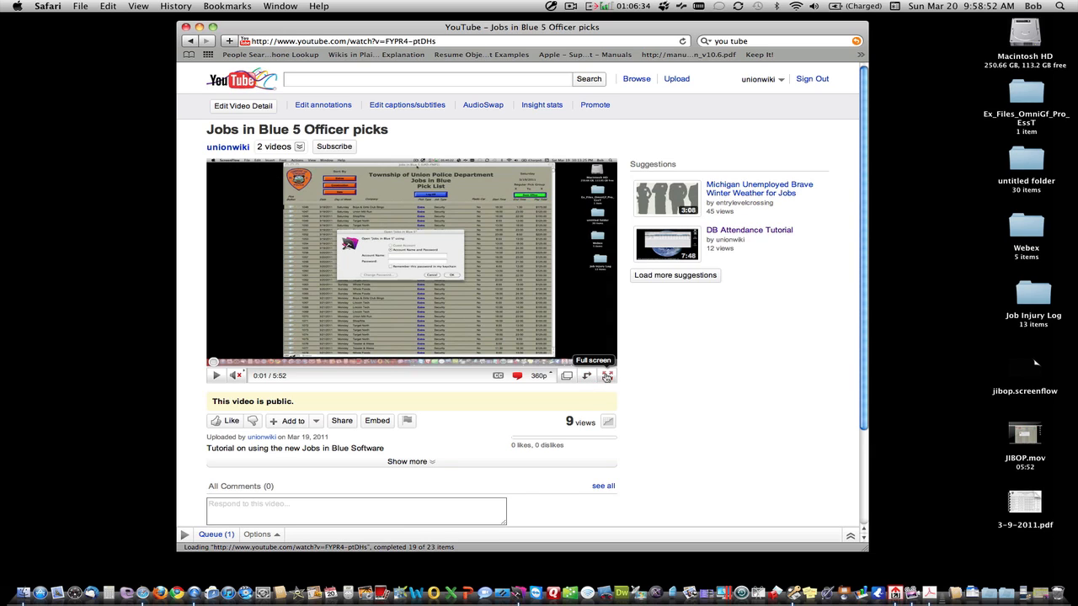
left_click(199, 28)
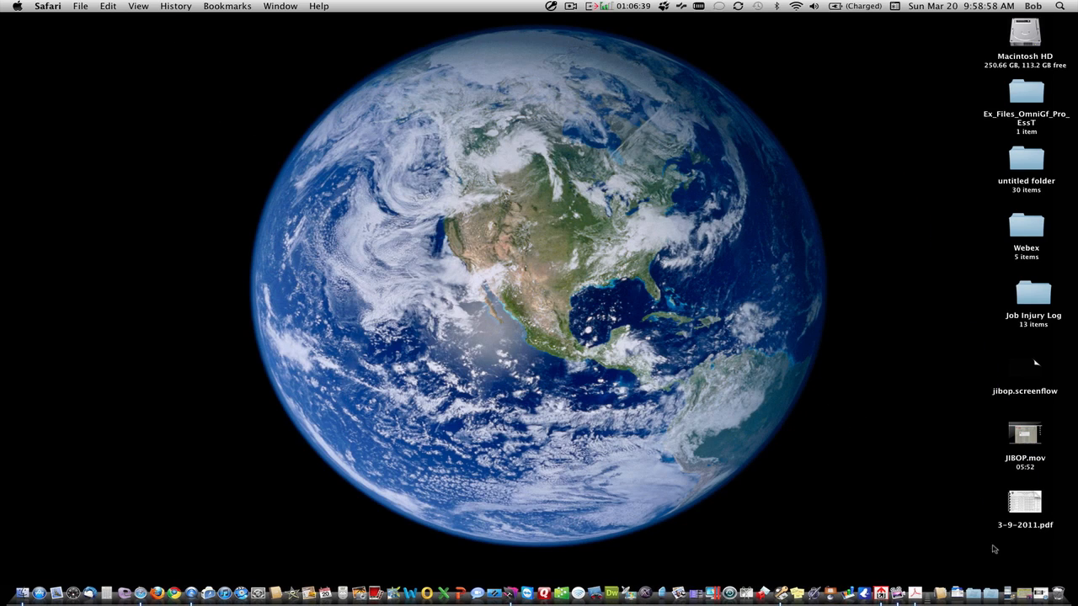
Step: Restore the Jobs in Blue 5 window and view Vendor Records and Officer Roster before returning to Back Office
left_click(1022, 568)
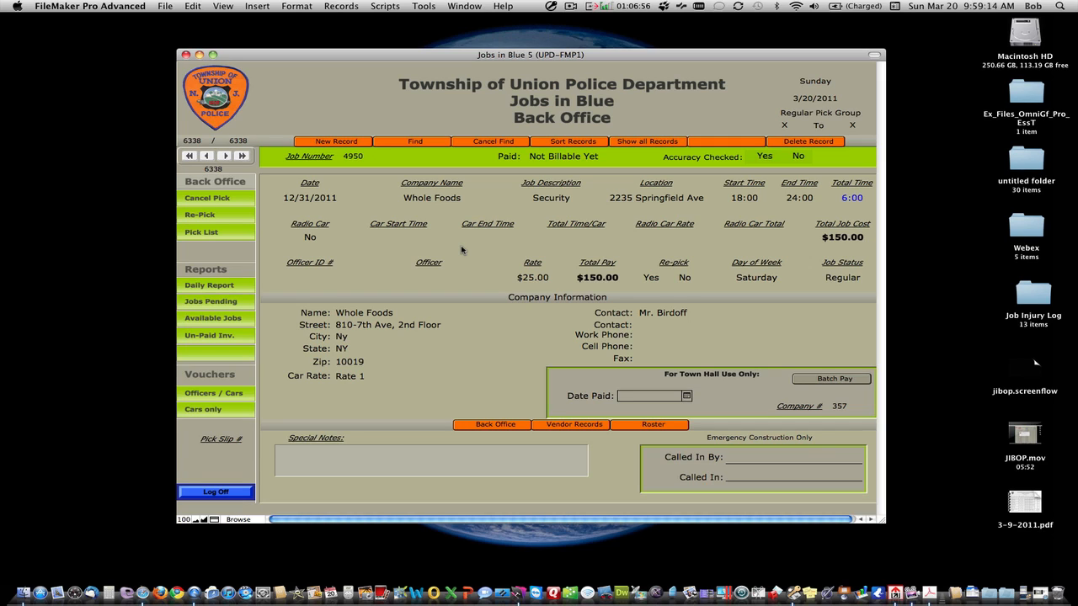
left_click(561, 426)
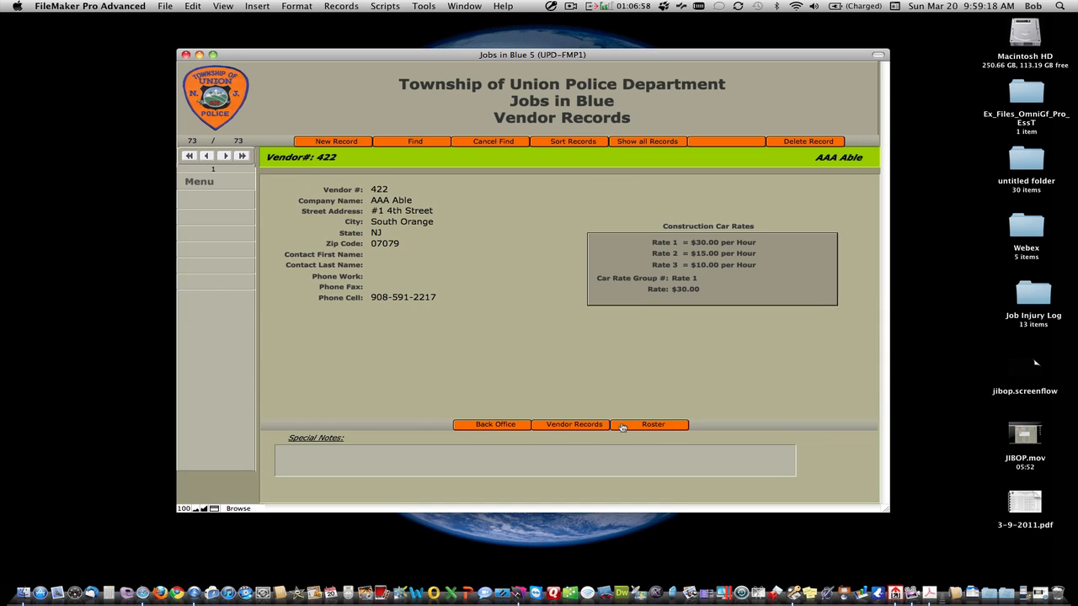
left_click(649, 428)
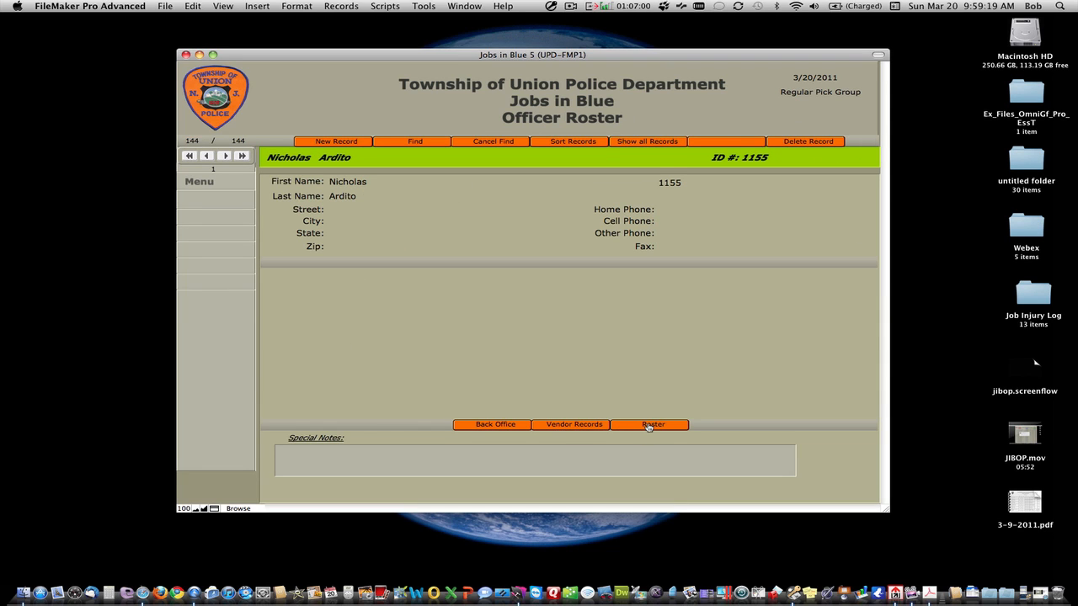
left_click(497, 425)
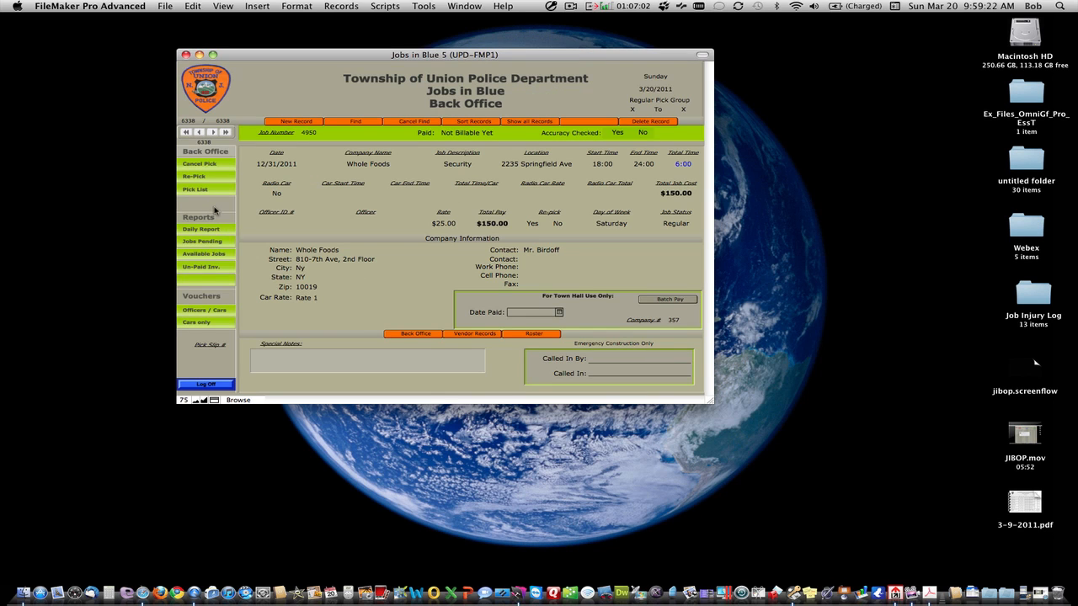
Step: Zoom the Back Office layout from 75% to 100% and enlarge the window to fit the form
left_click(224, 7)
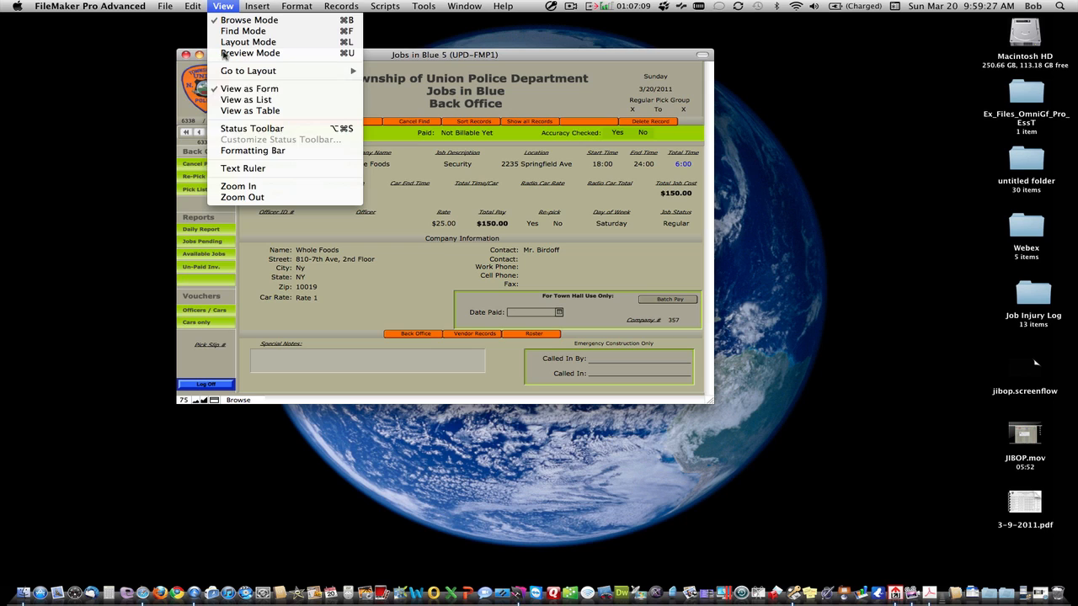
left_click(238, 187)
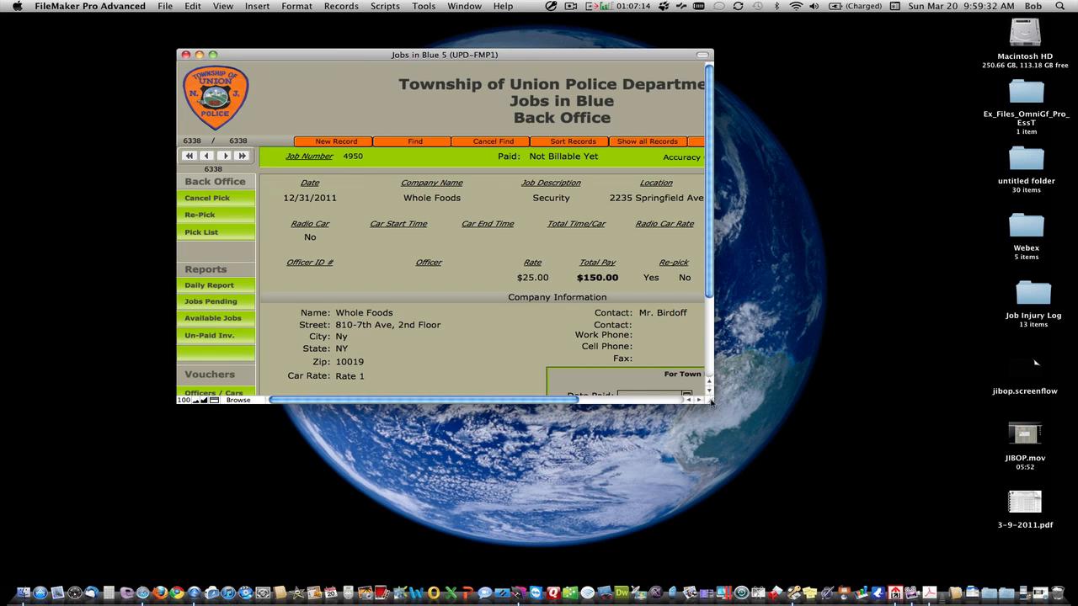
left_click_drag(710, 401, 902, 522)
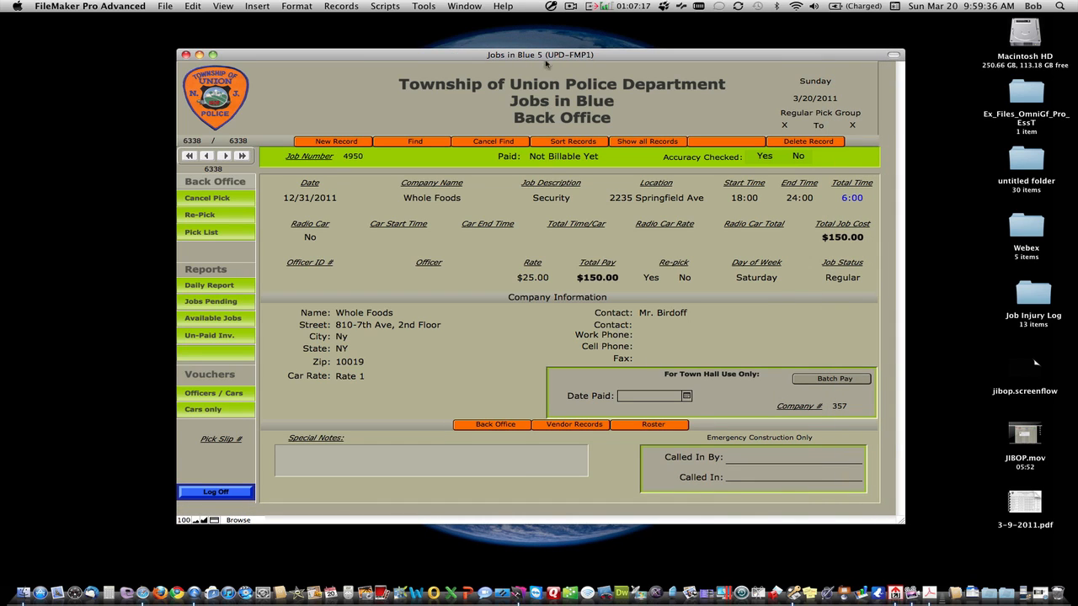
left_click(568, 8)
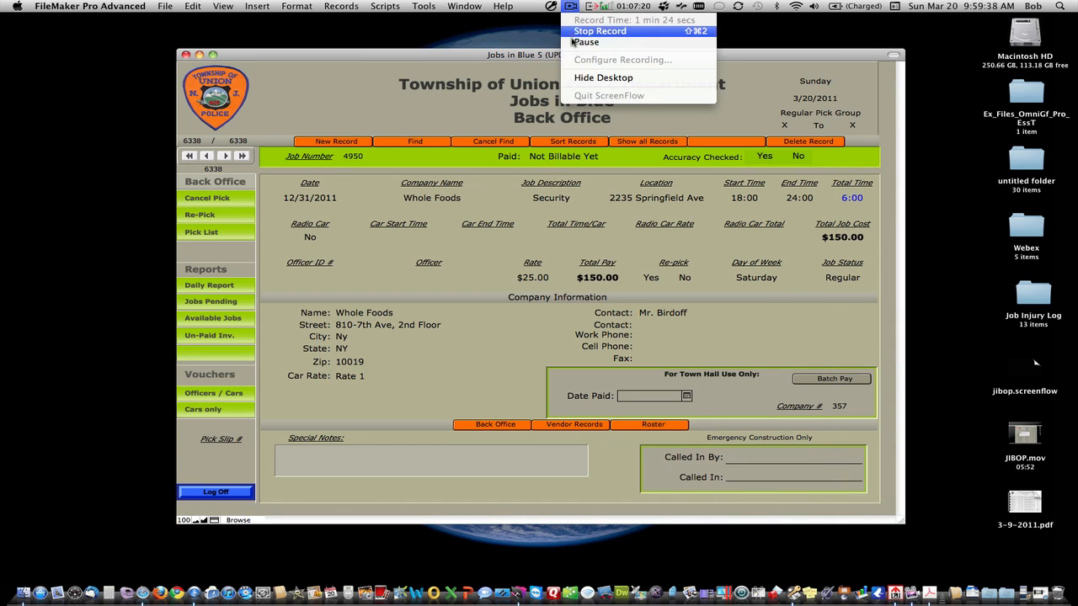
left_click(572, 40)
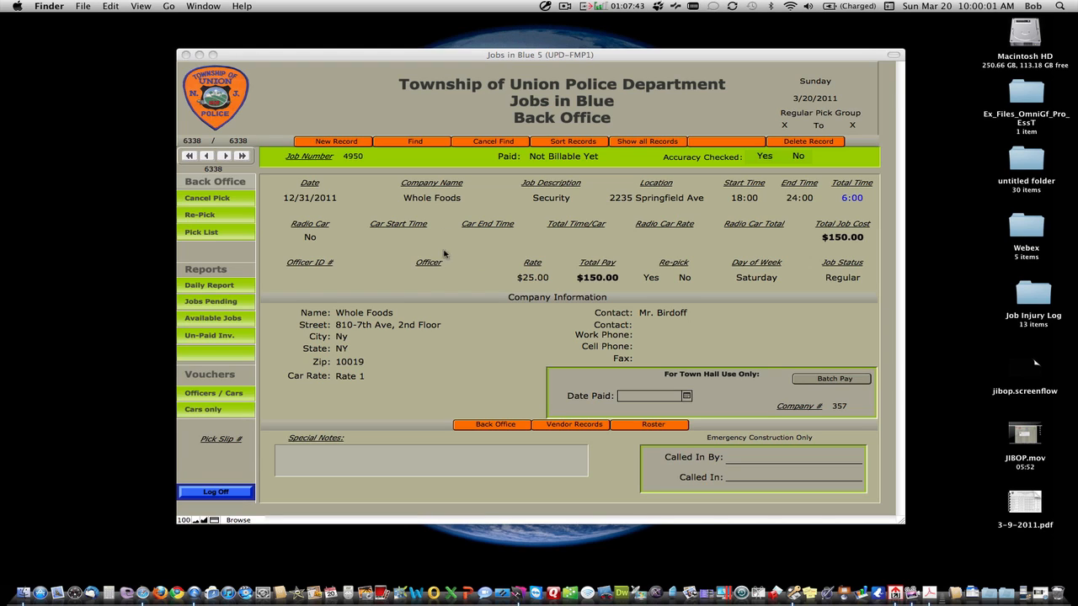
Step: Open the Pick List of jobs, scroll through it, then log off the database
left_click(213, 235)
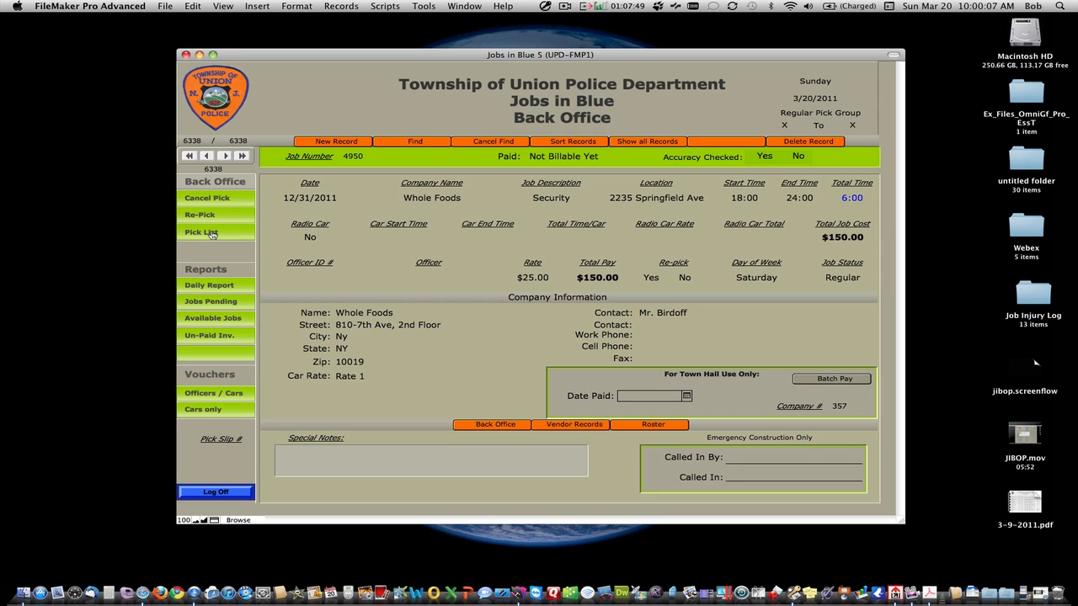
left_click(211, 234)
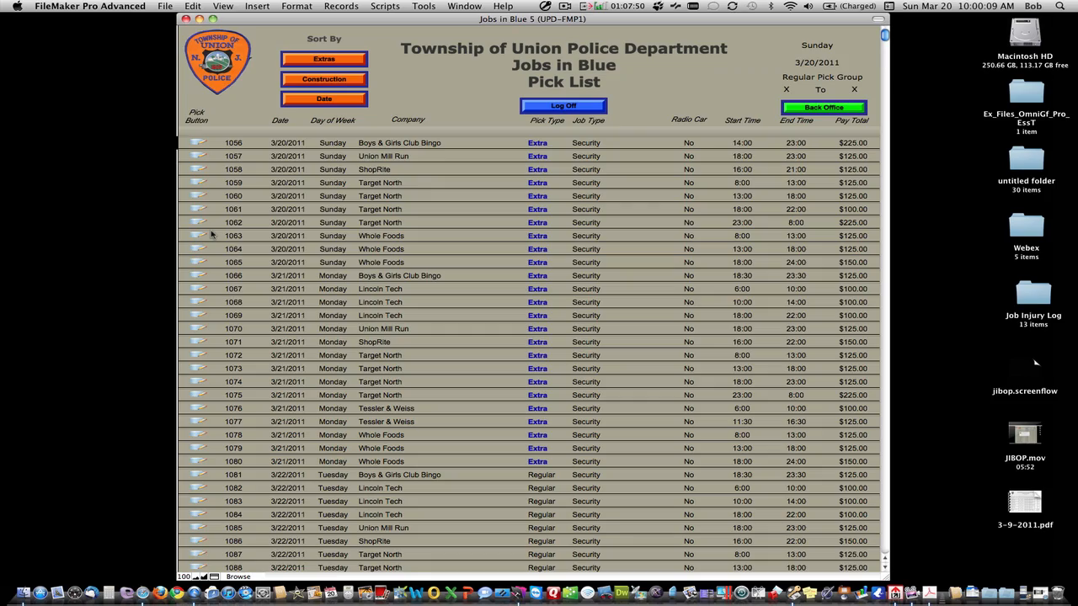
scroll(393, 216, "down", 10)
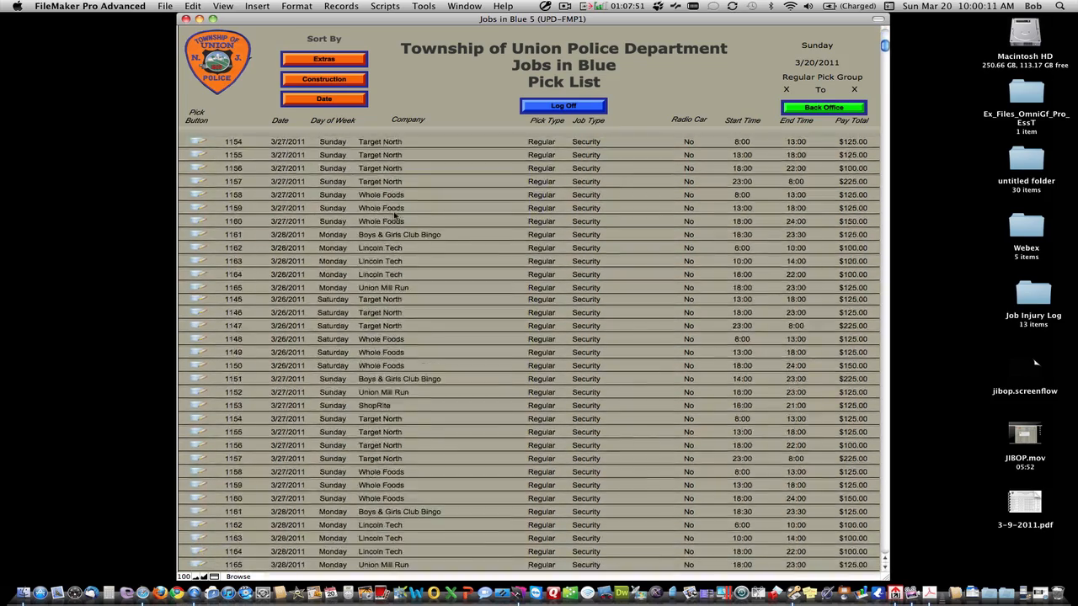
scroll(392, 216, "up", 15)
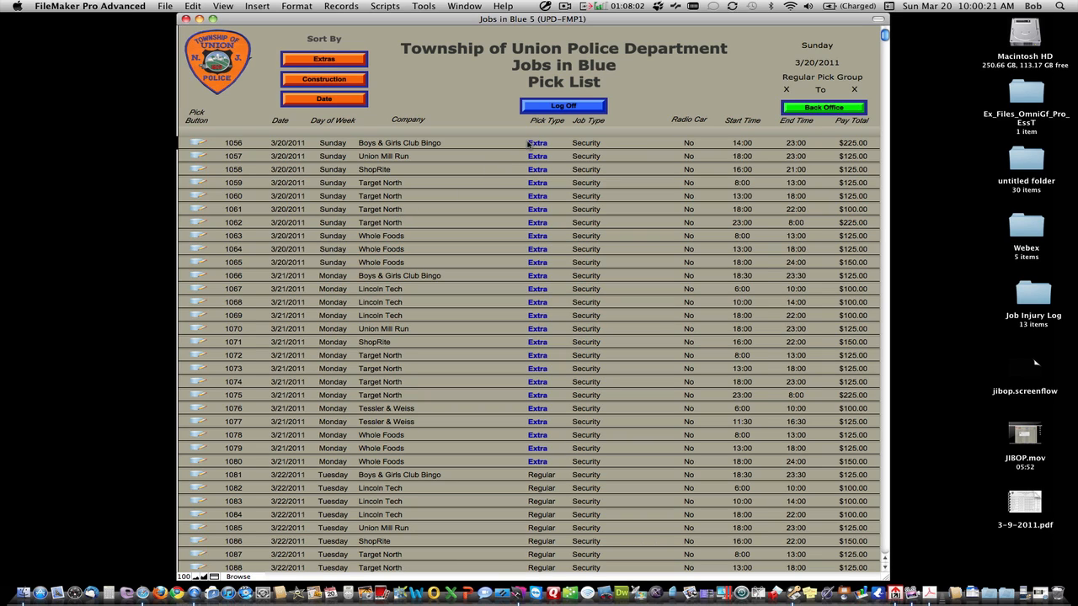
left_click(552, 111)
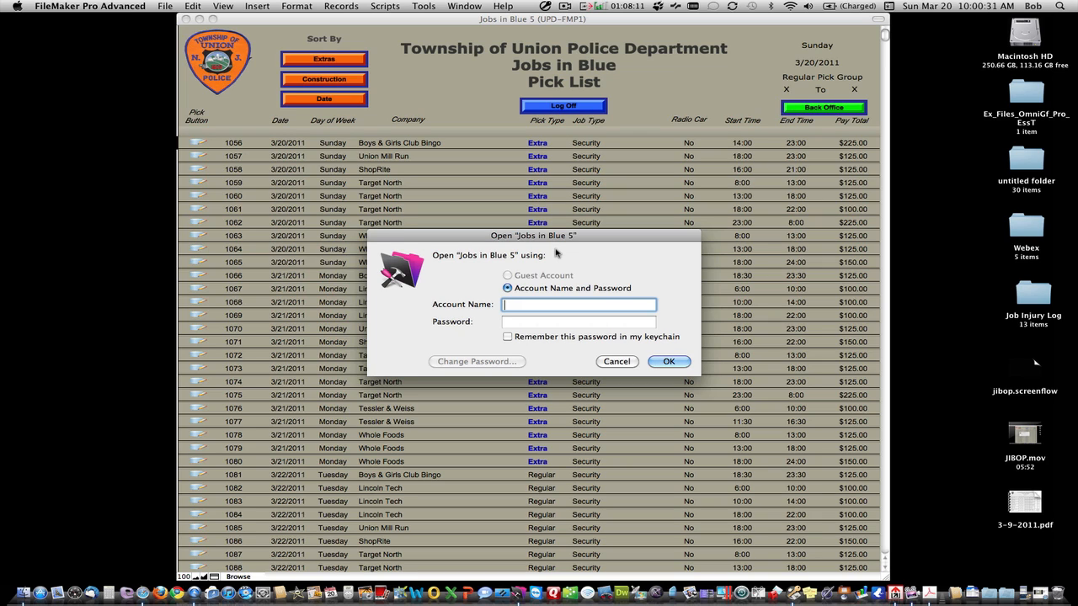
Step: Sign back in to Jobs in Blue 5 with the account name and password
left_click_drag(562, 240, 565, 203)
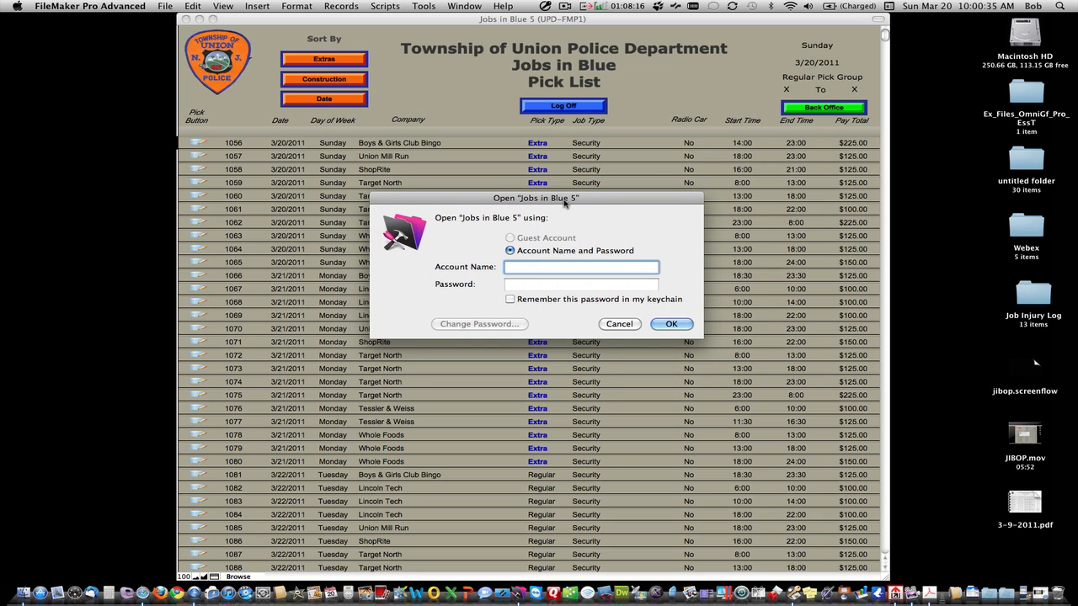
type("2524")
key("Tab")
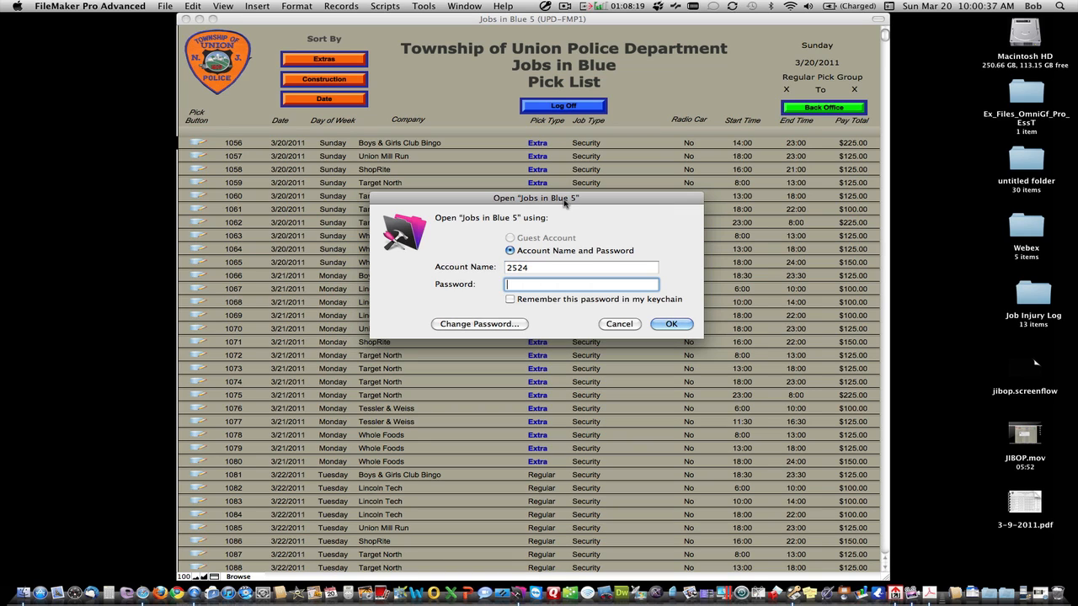
type("••••••••••")
key("Return")
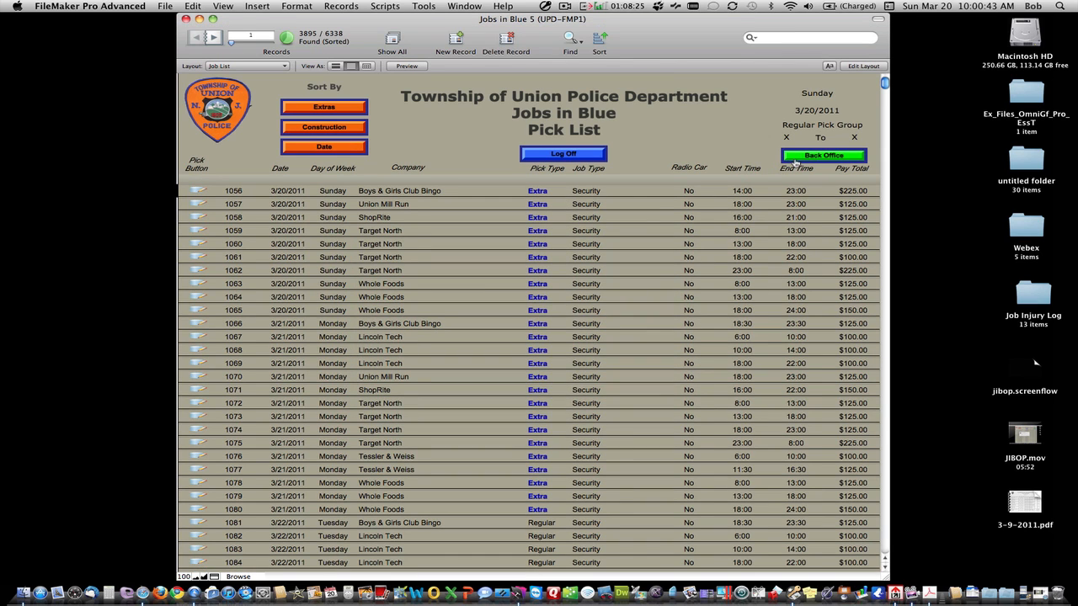
Step: Show Back Office at 100% zoom in a larger window with the toolbar hidden, moved lower
left_click(800, 158)
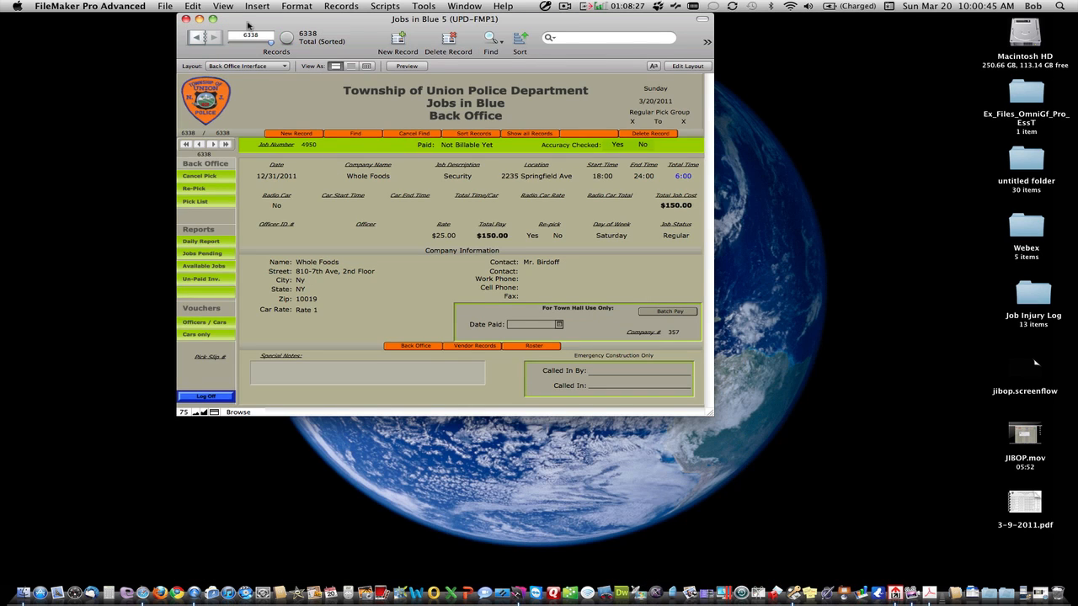
left_click(224, 7)
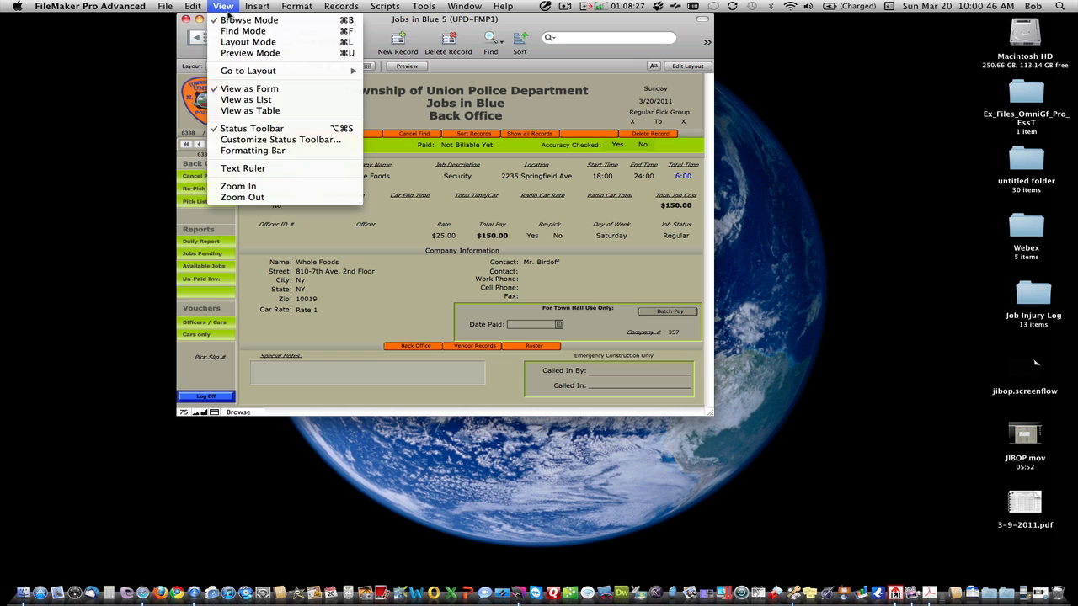
left_click(228, 189)
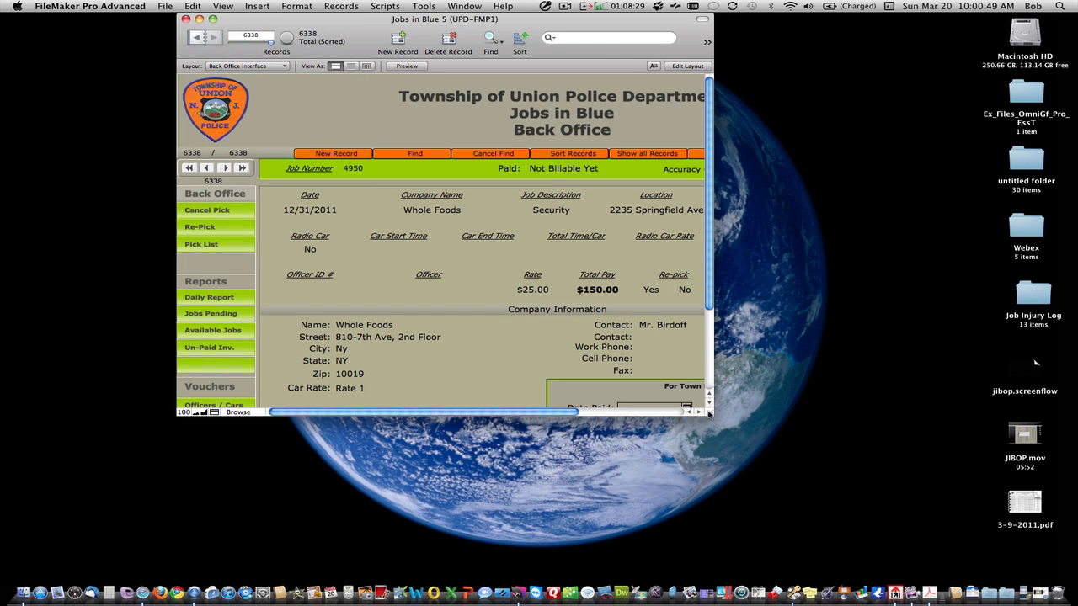
left_click_drag(709, 414, 902, 534)
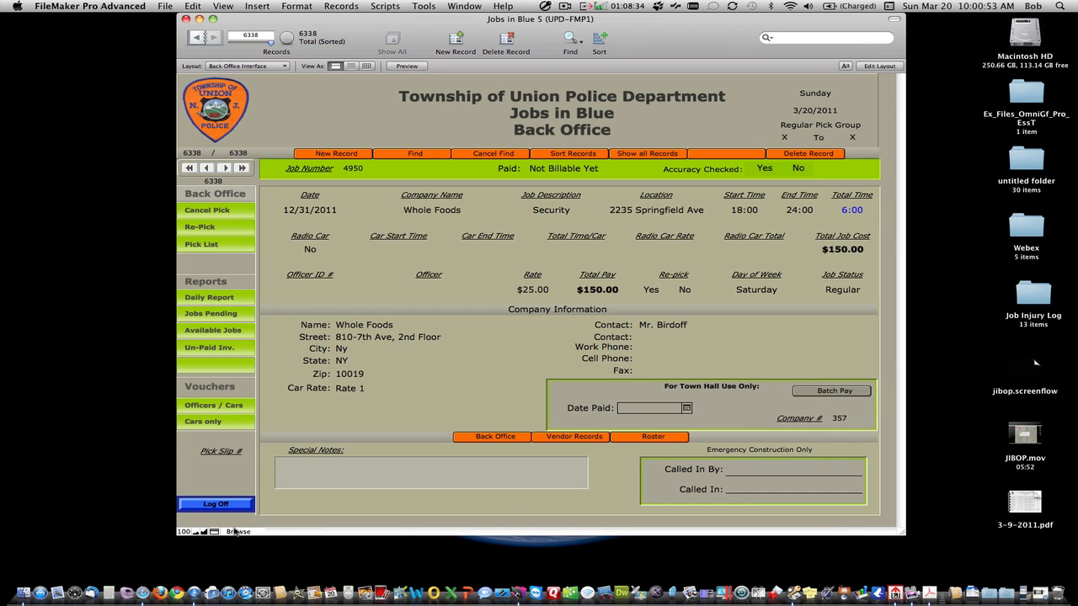
left_click(215, 533)
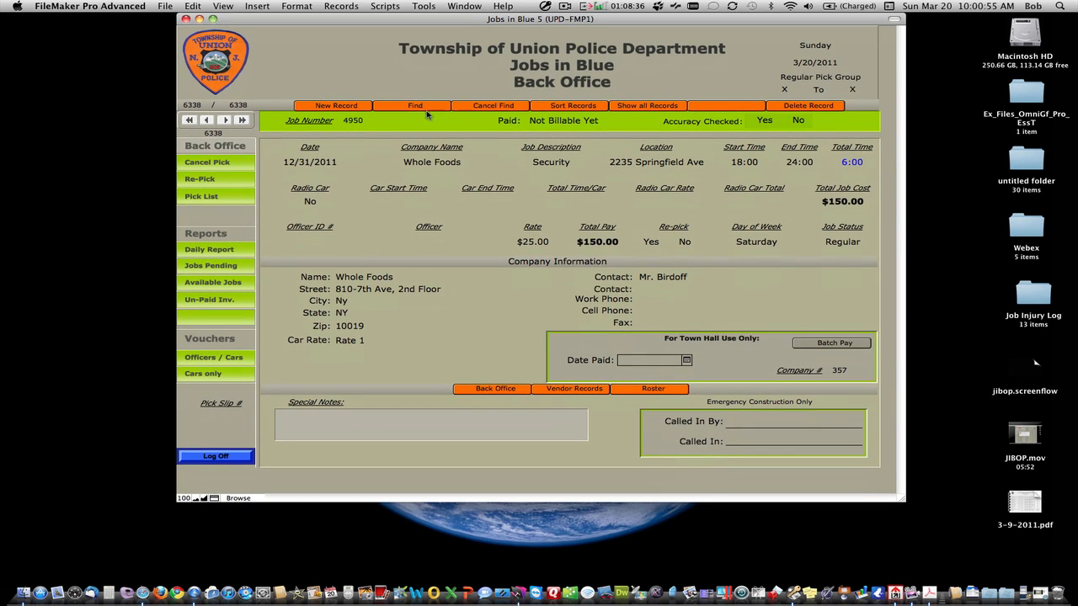
left_click_drag(469, 28, 473, 64)
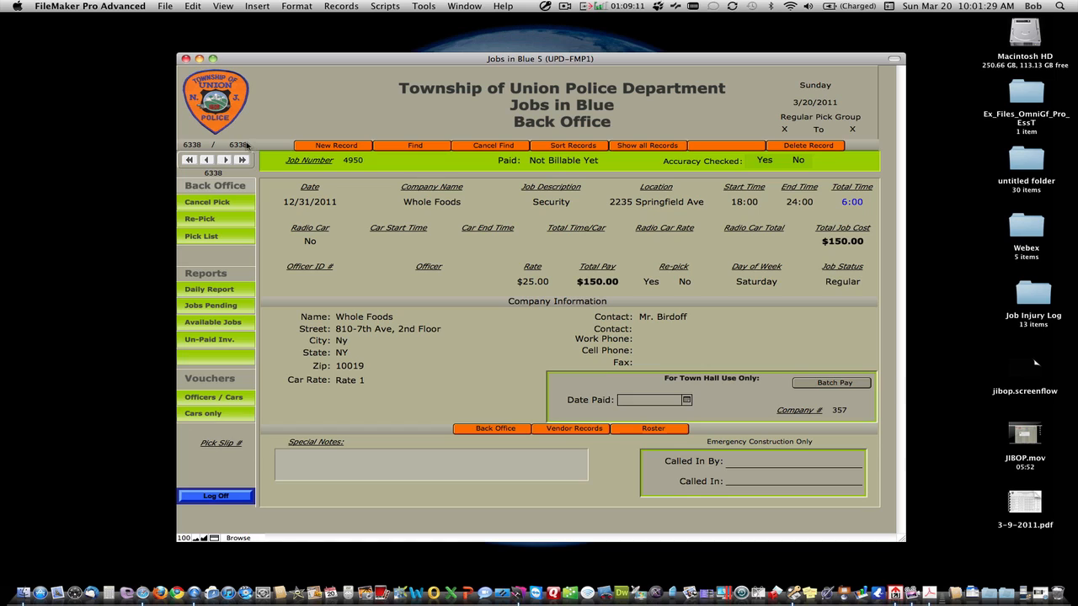
left_click(206, 161)
left_click(206, 161)
left_click(206, 161)
left_click(207, 160)
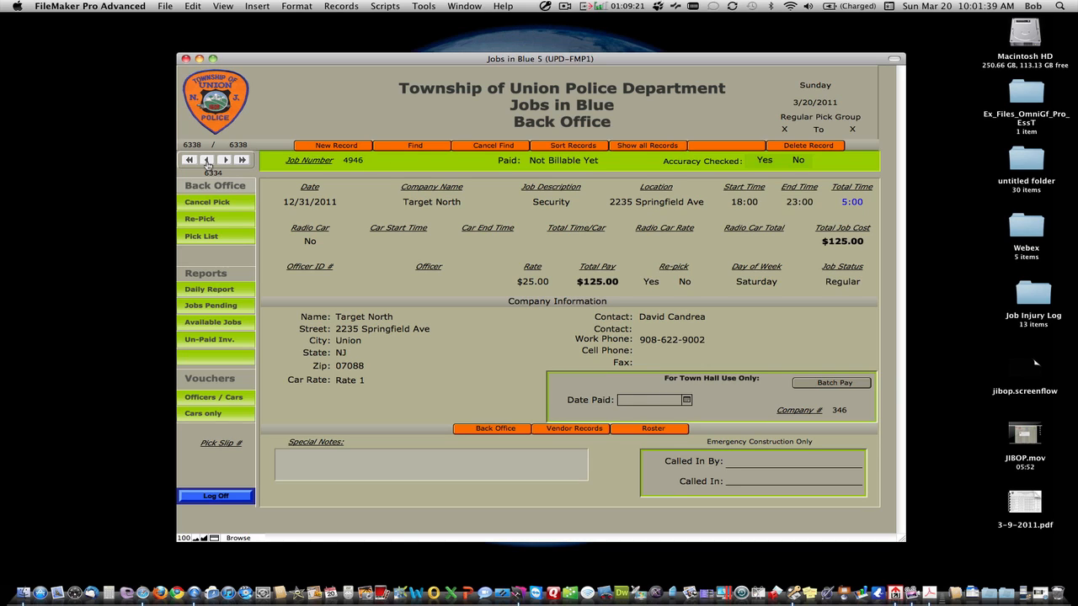
left_click(206, 161)
left_click(206, 161)
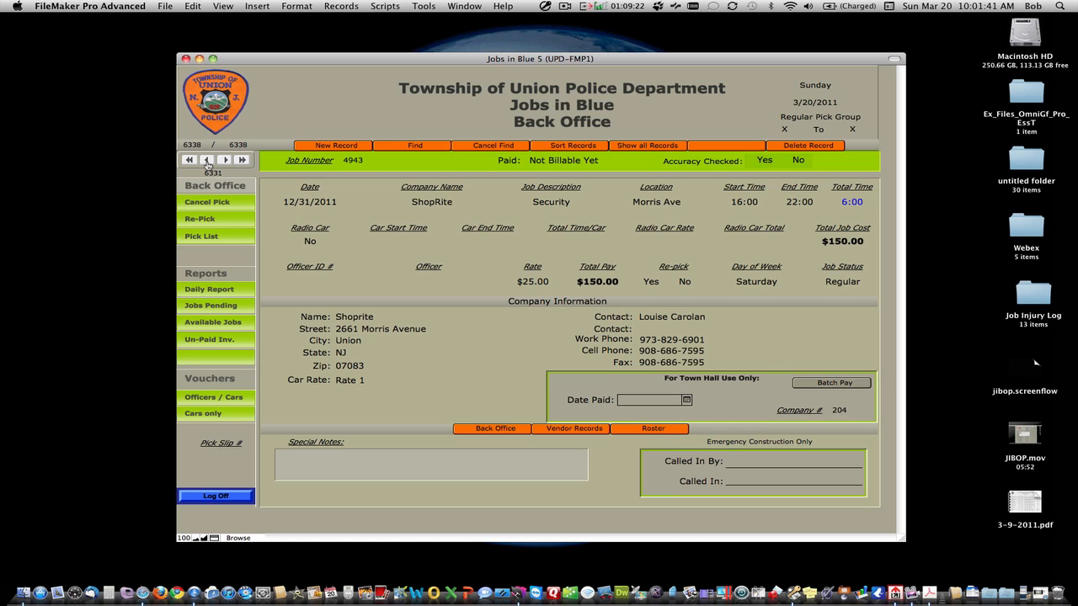
left_click(207, 161)
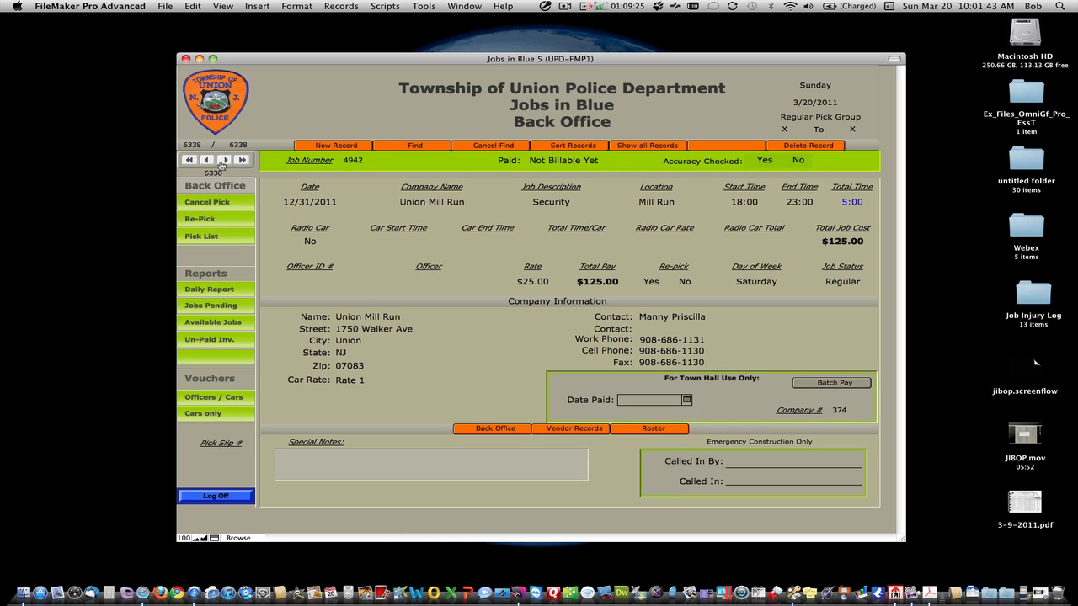
left_click(223, 161)
left_click(223, 161)
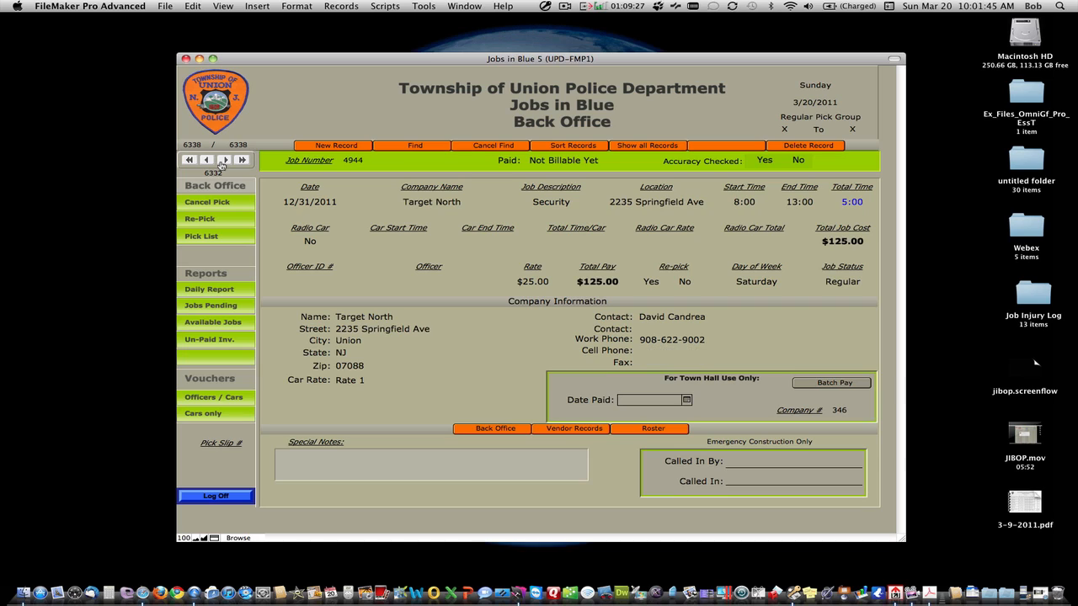
left_click(223, 161)
left_click(223, 162)
left_click(189, 161)
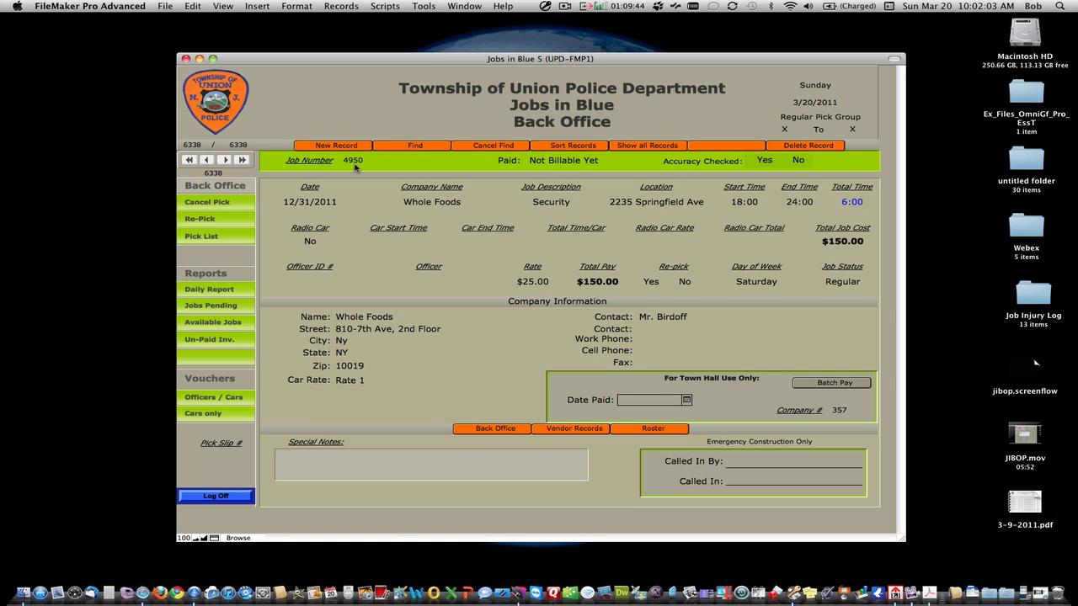
left_click(407, 146)
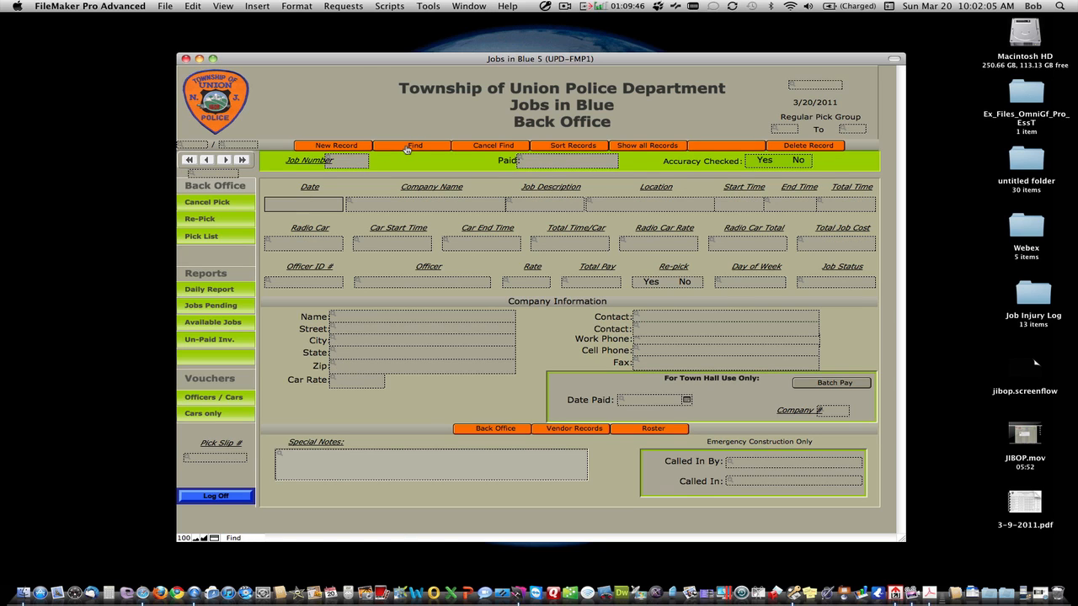
left_click(355, 162)
type("4950")
key("Return")
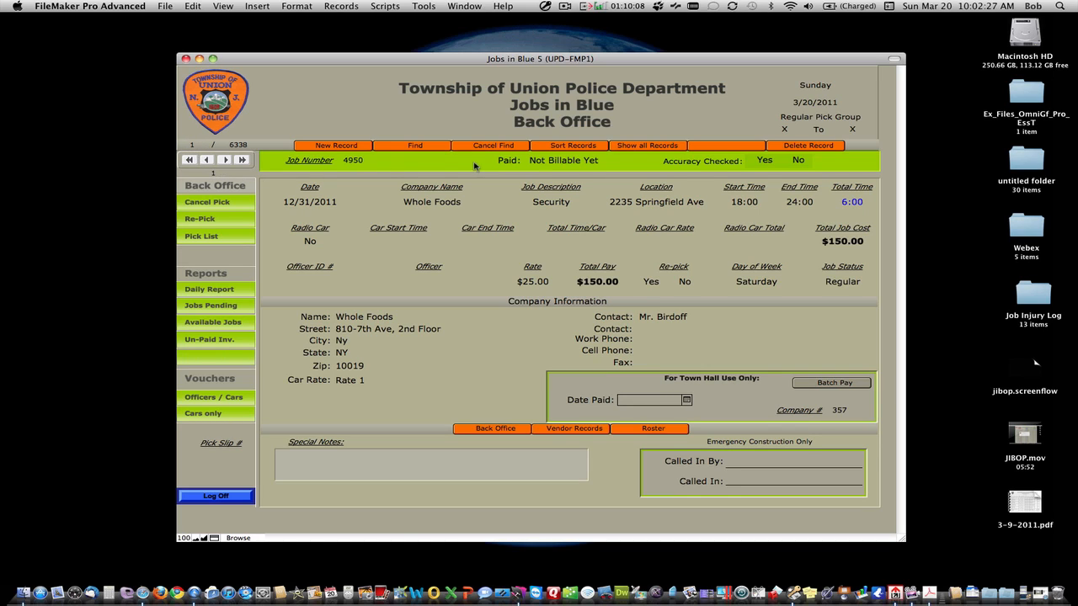
left_click(653, 149)
Step: Create a new job record dated 3/25/2011
left_click(343, 149)
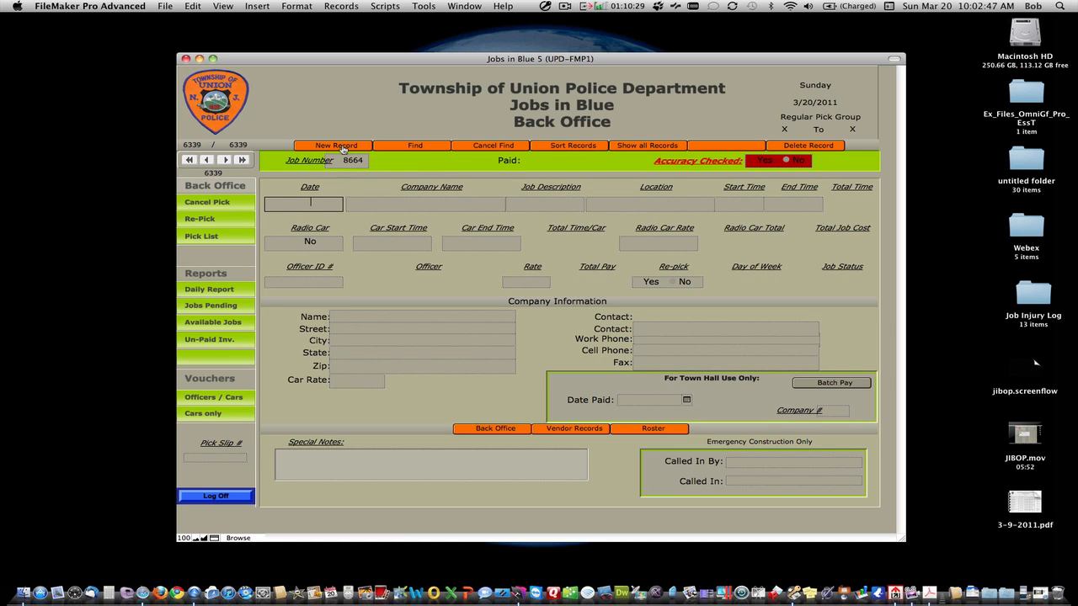
type("1")
type("/")
key("BackSpace")
key("BackSpace")
type("3/25/2011")
Step: Choose Verizon Construction as the job's company name
left_click(376, 207)
scroll(376, 283, "down", 15)
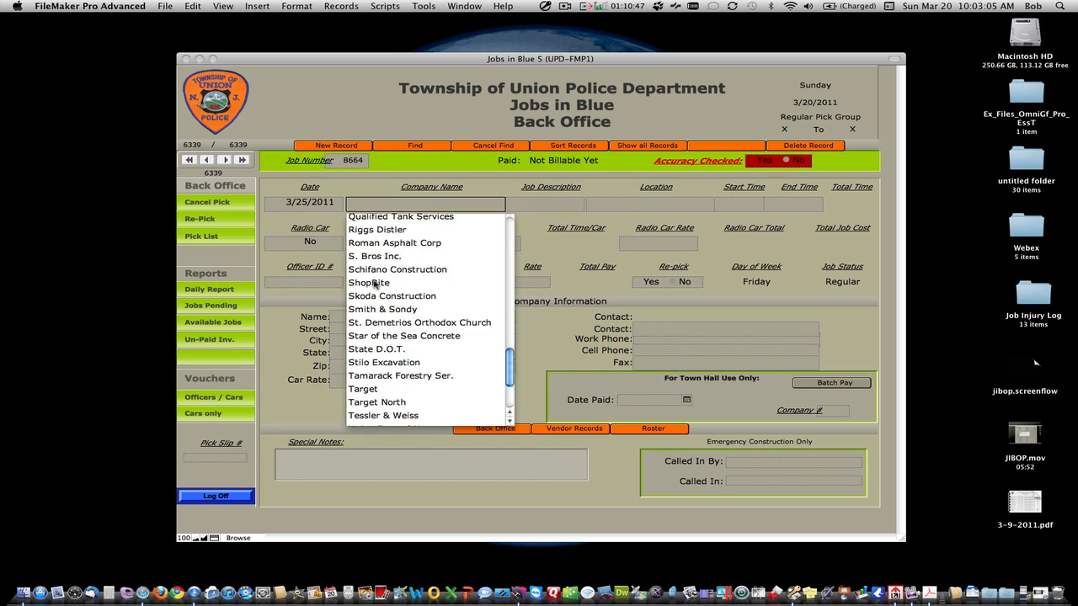
scroll(374, 284, "down", 3)
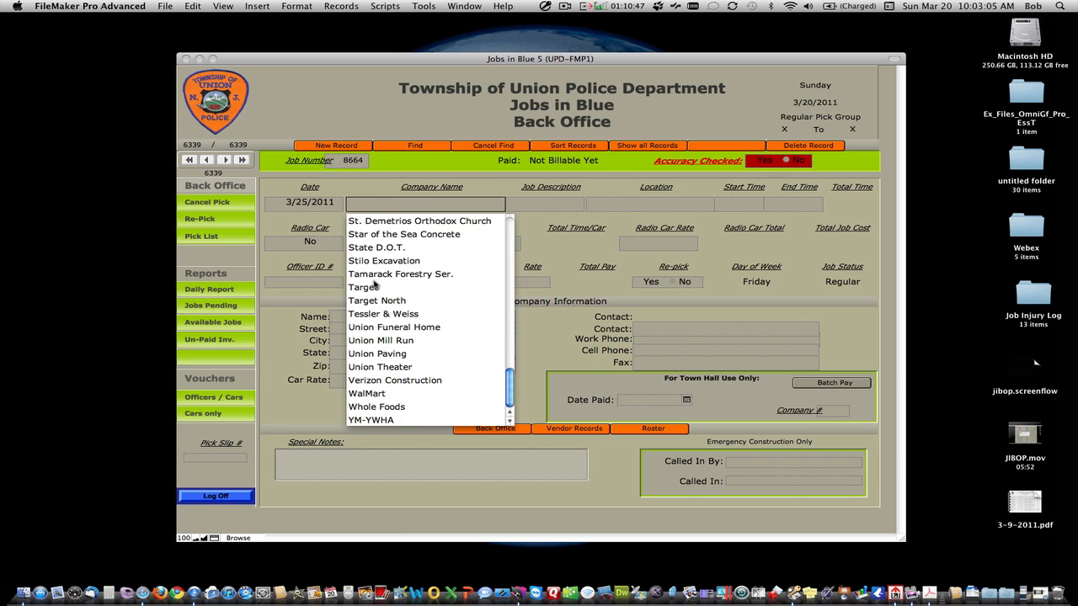
left_click(368, 381)
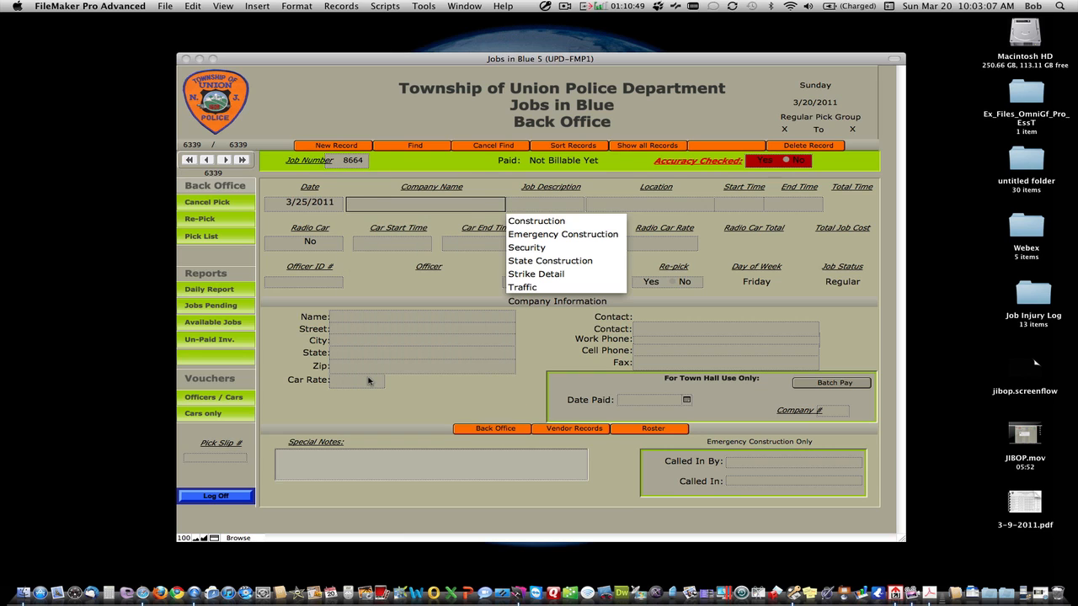
left_click(529, 221)
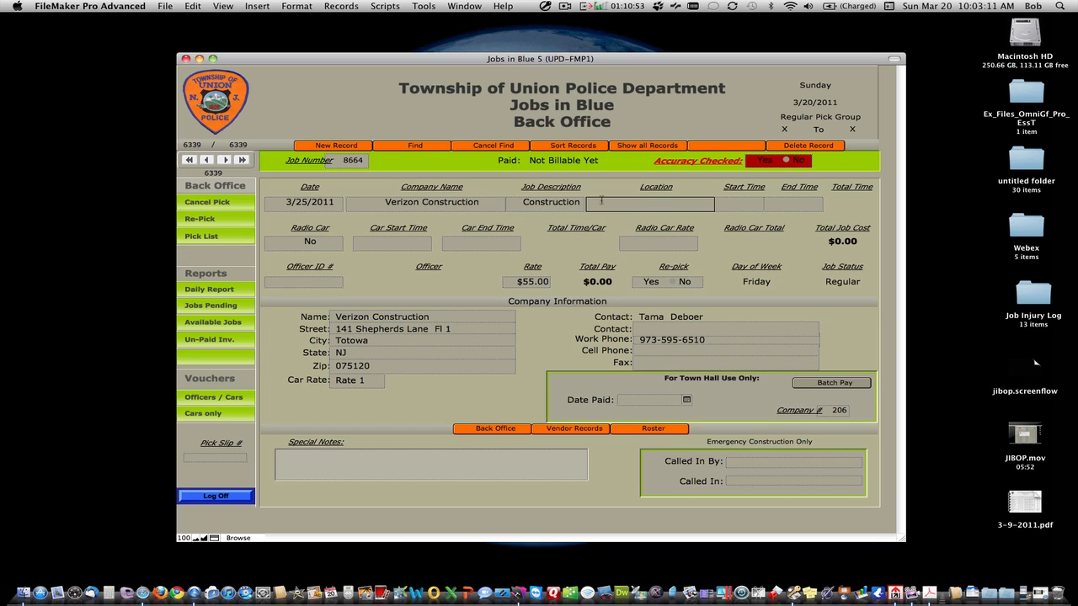
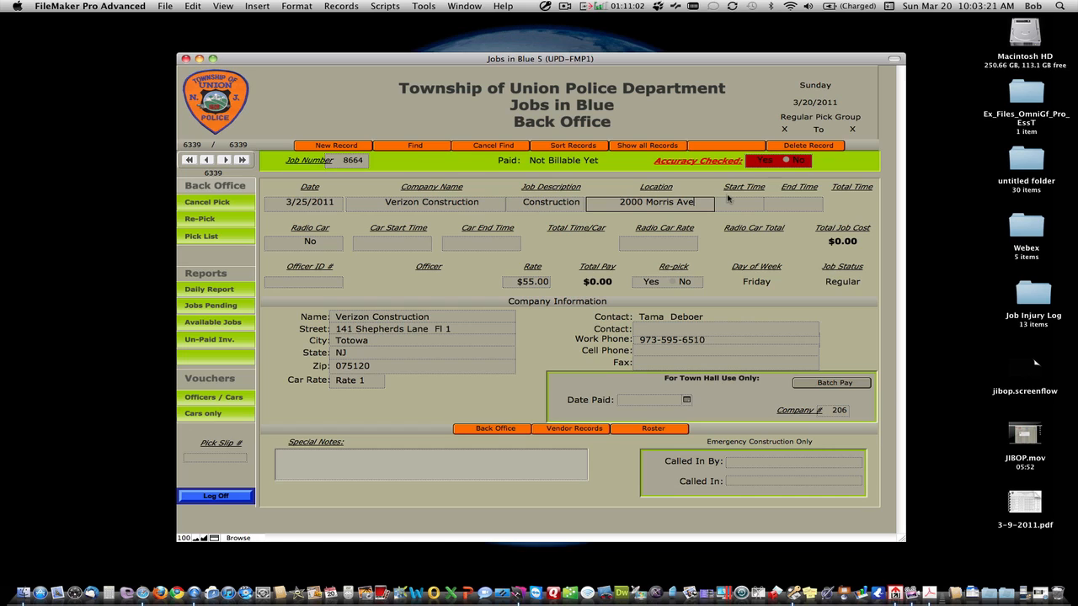
left_click(730, 202)
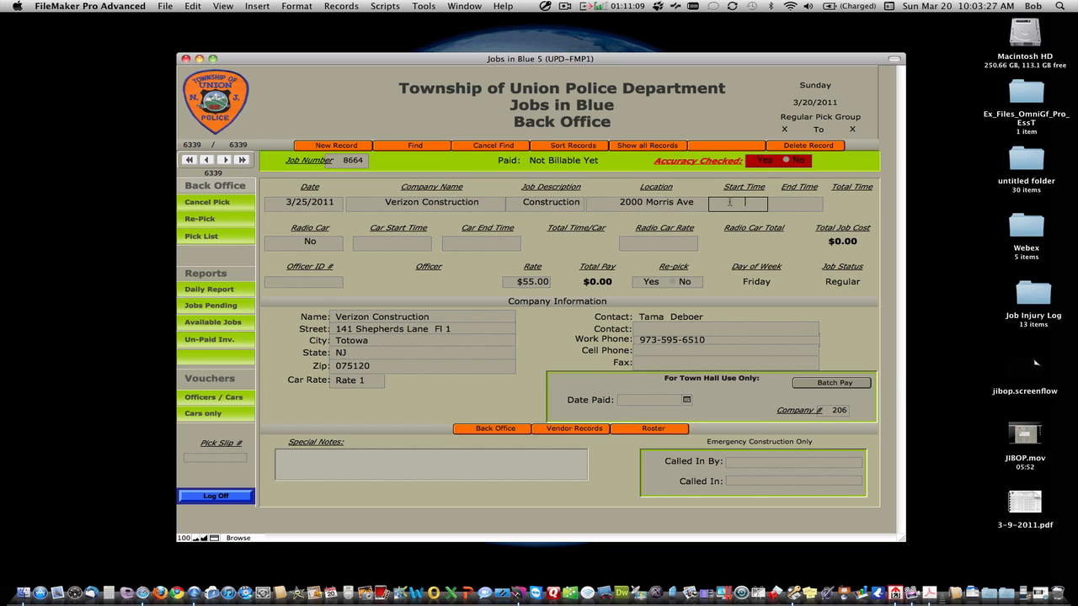
type("06")
type(":00")
key("Tab")
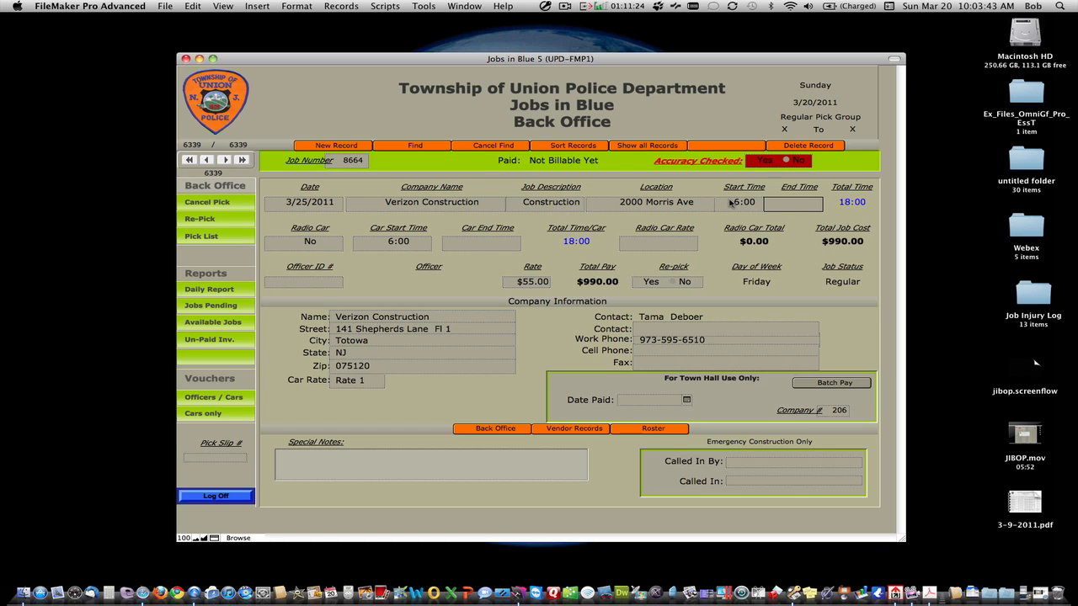
type("14:00")
key("Tab")
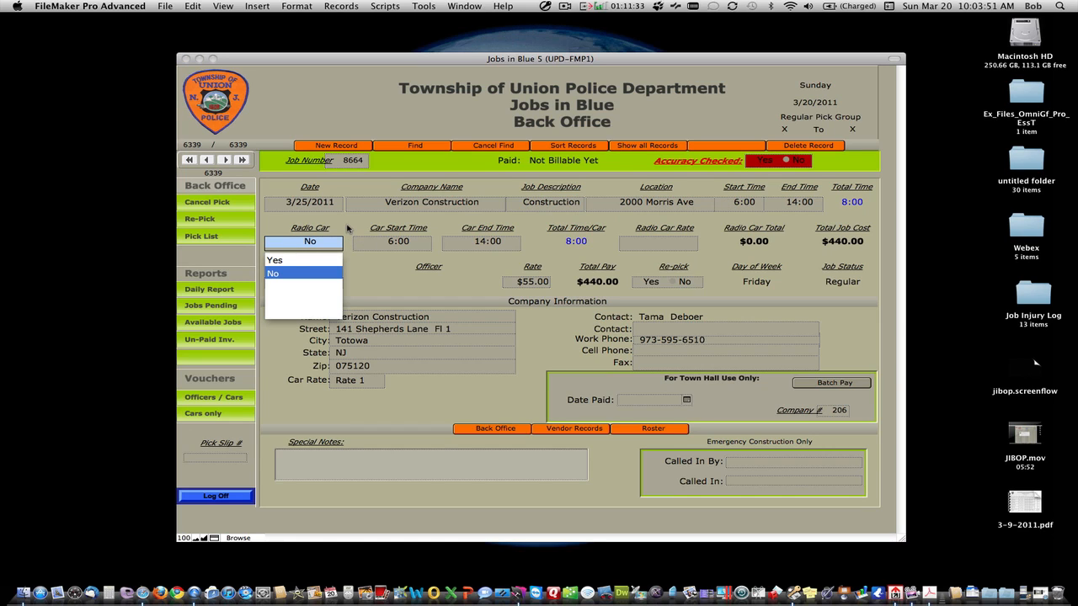
left_click(338, 229)
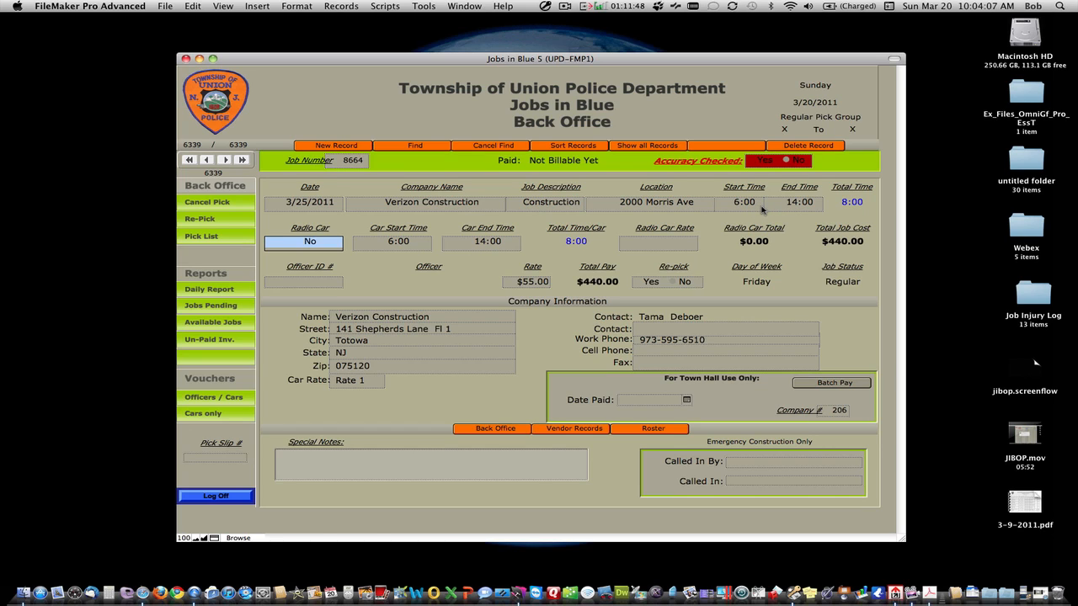
left_click(567, 11)
left_click(571, 44)
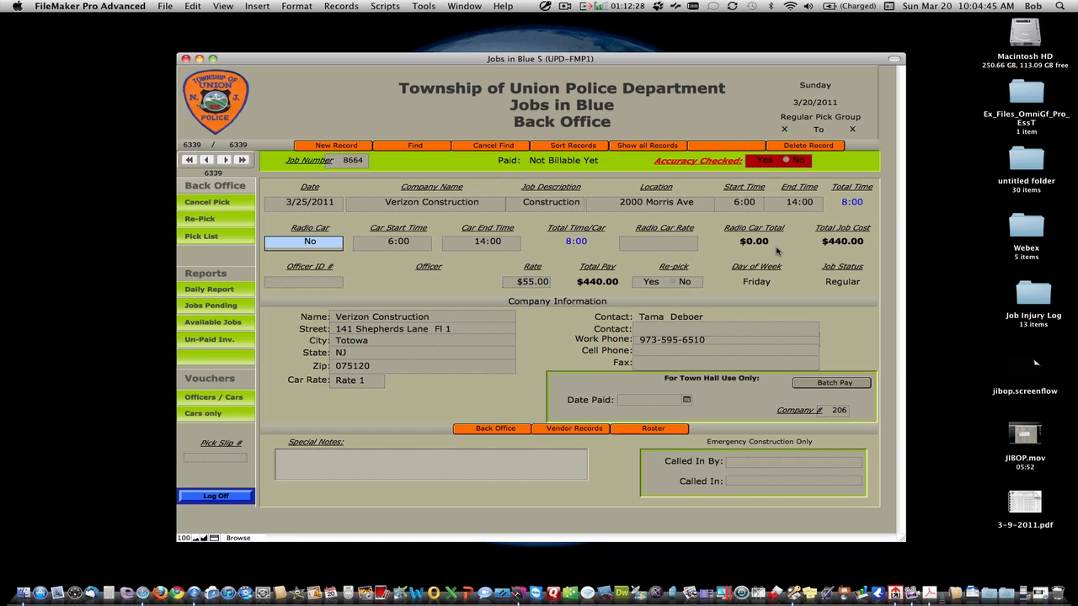
Step: Enter the officer's ID on the Verizon job so it becomes Picked, then go to Special Notes
left_click(331, 283)
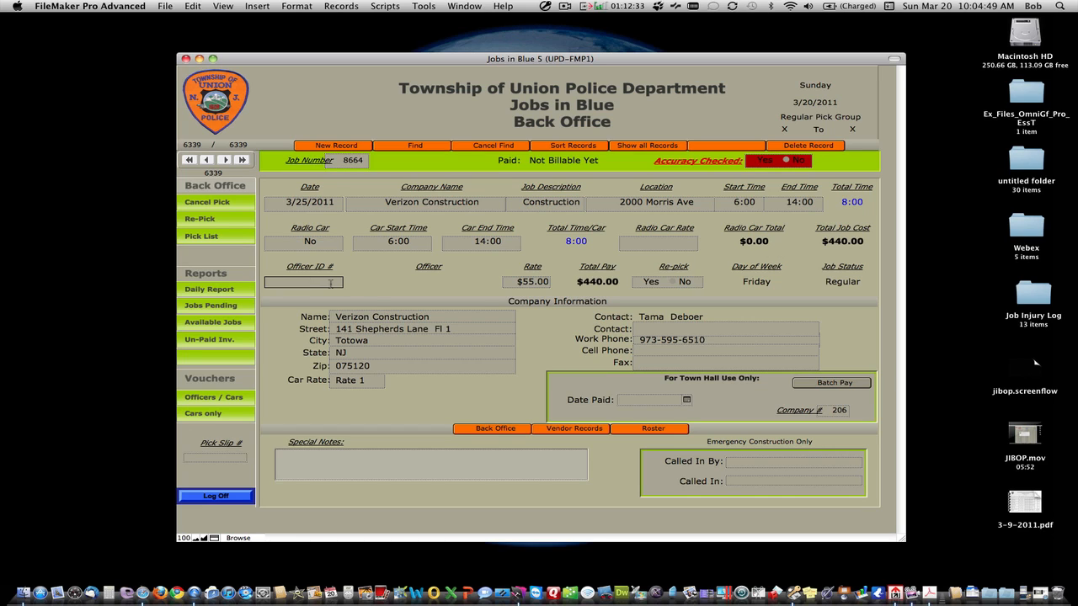
key("Return")
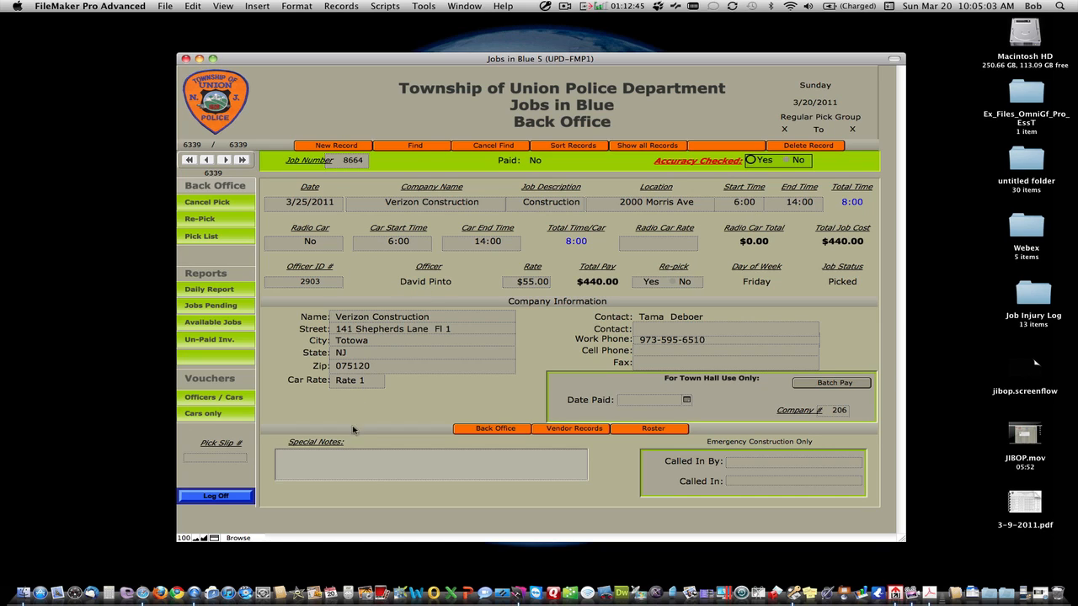
left_click(350, 464)
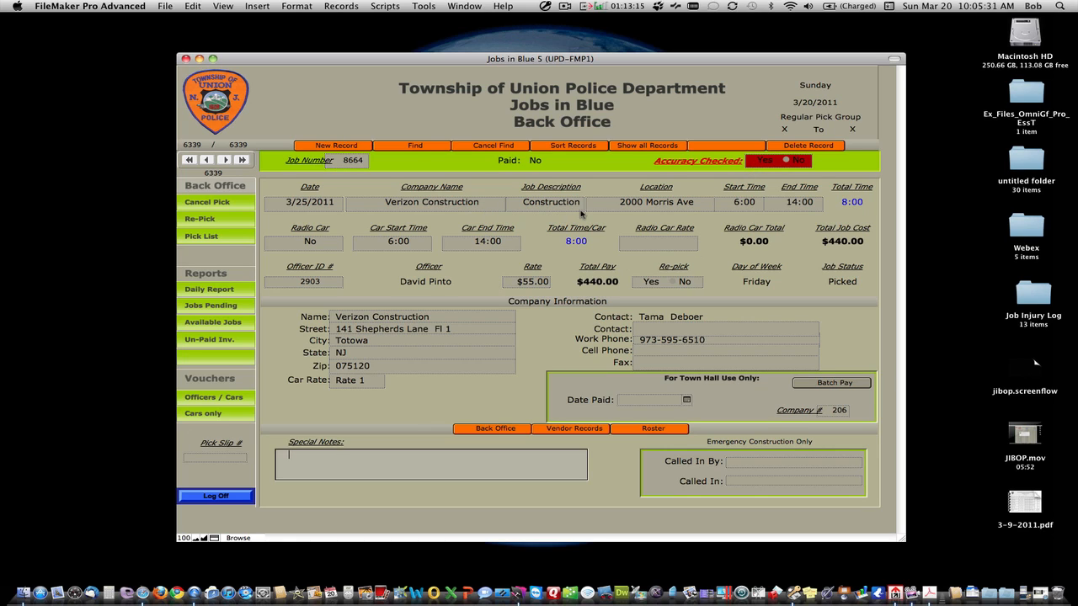
left_click(754, 164)
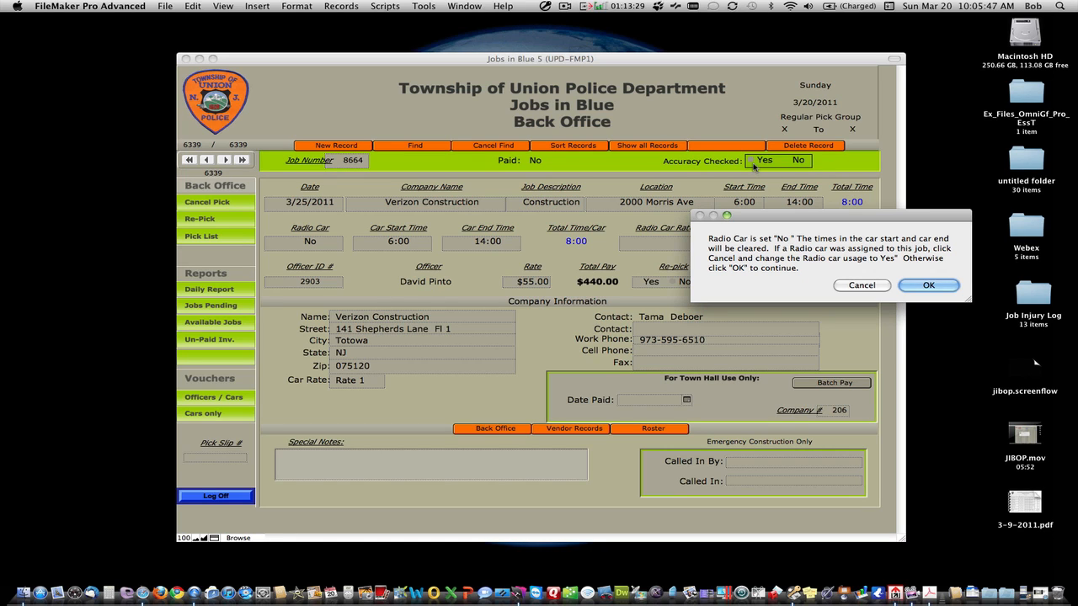
left_click_drag(740, 214, 444, 327)
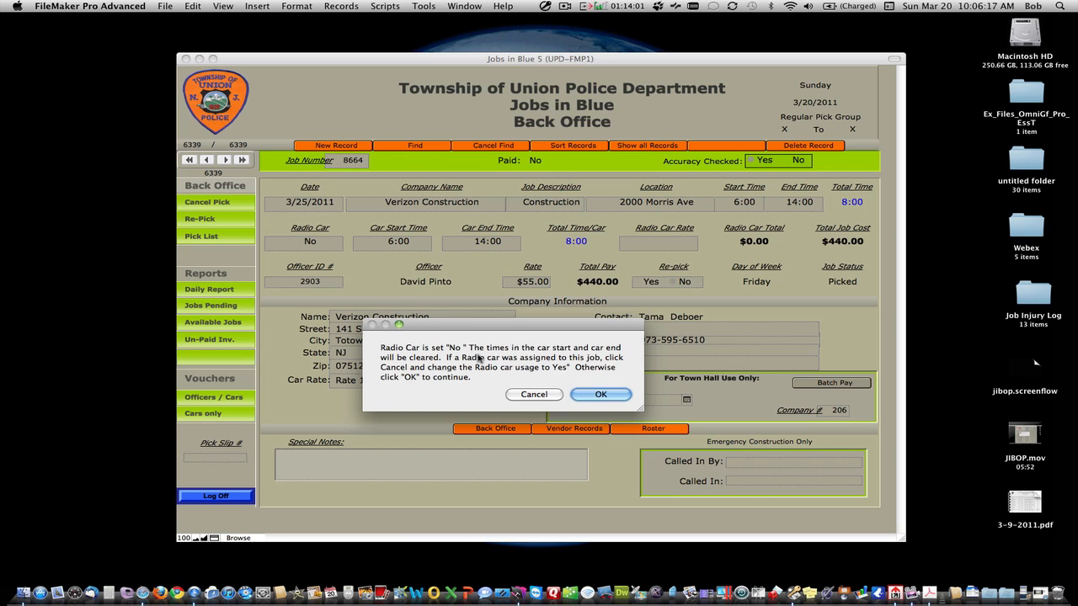
left_click(534, 395)
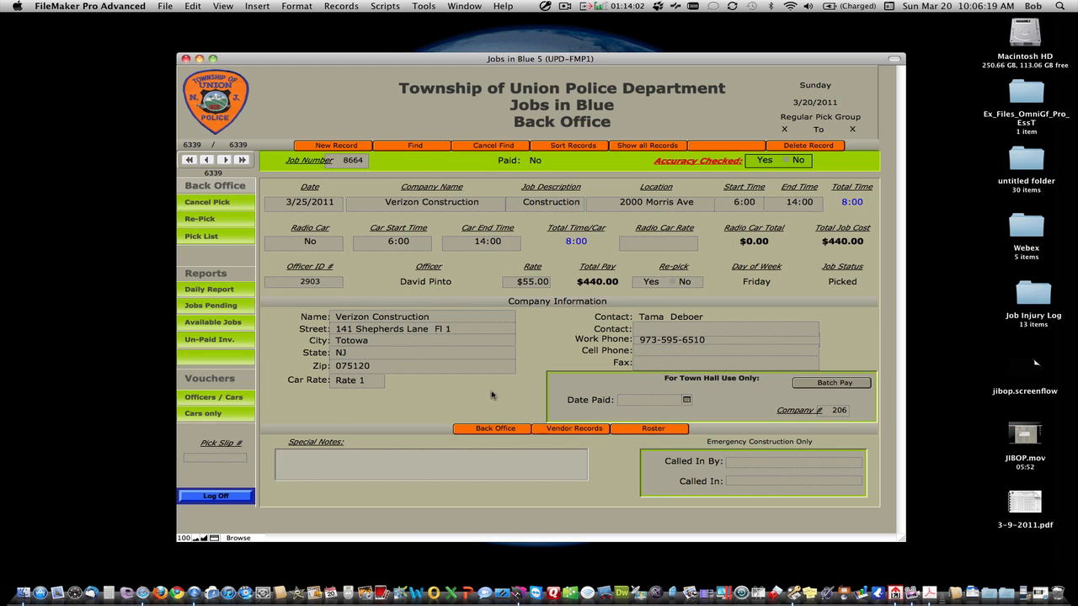
Step: Set Radio Car to Yes and mark Accuracy Checked Yes, dismissing the radio car reminder
left_click(331, 252)
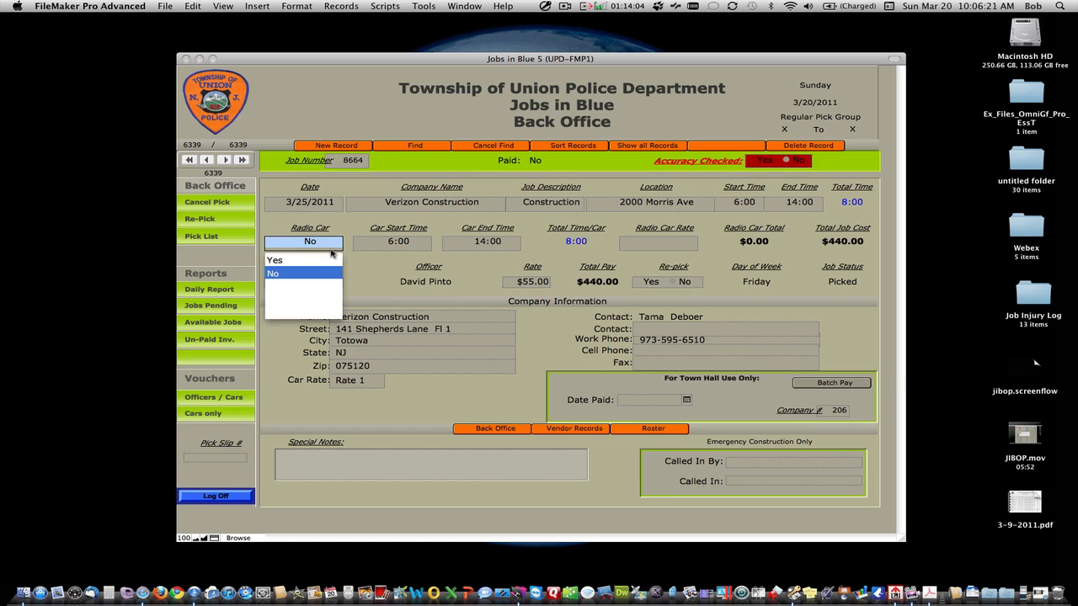
left_click(317, 261)
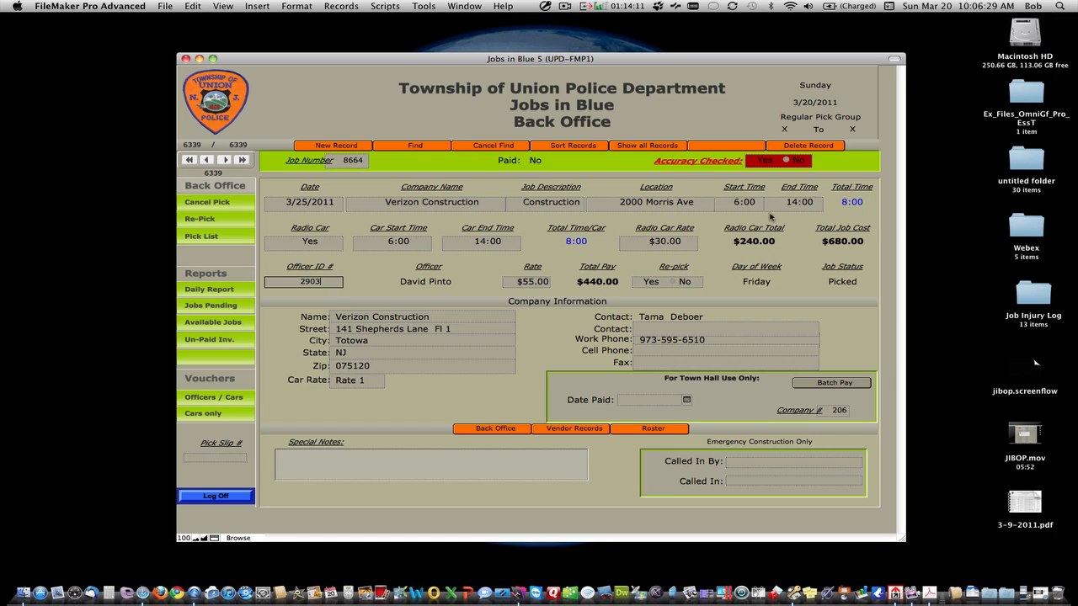
left_click(755, 165)
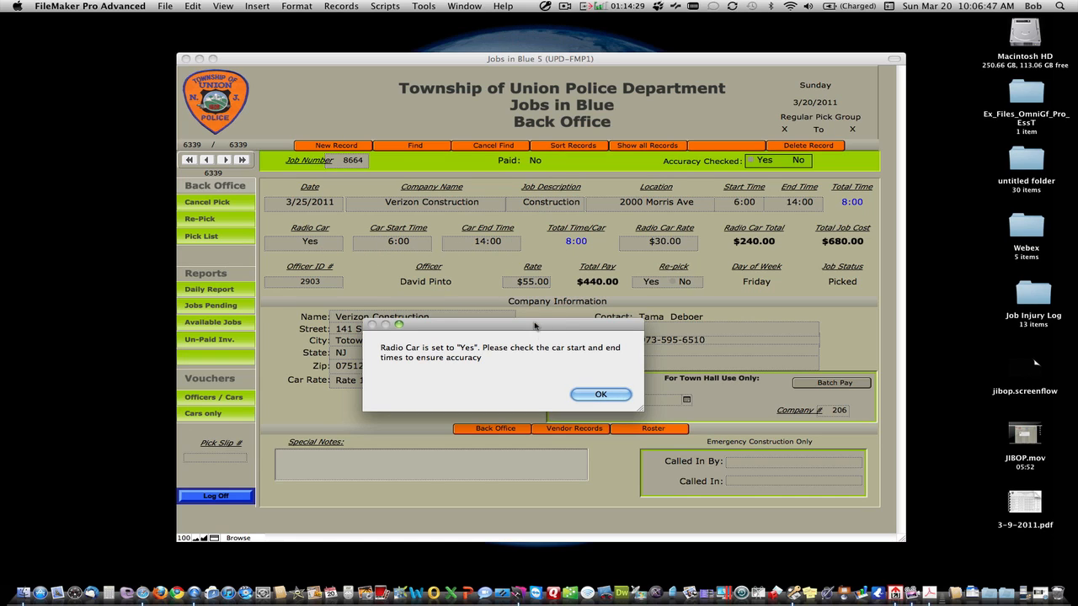
left_click(589, 395)
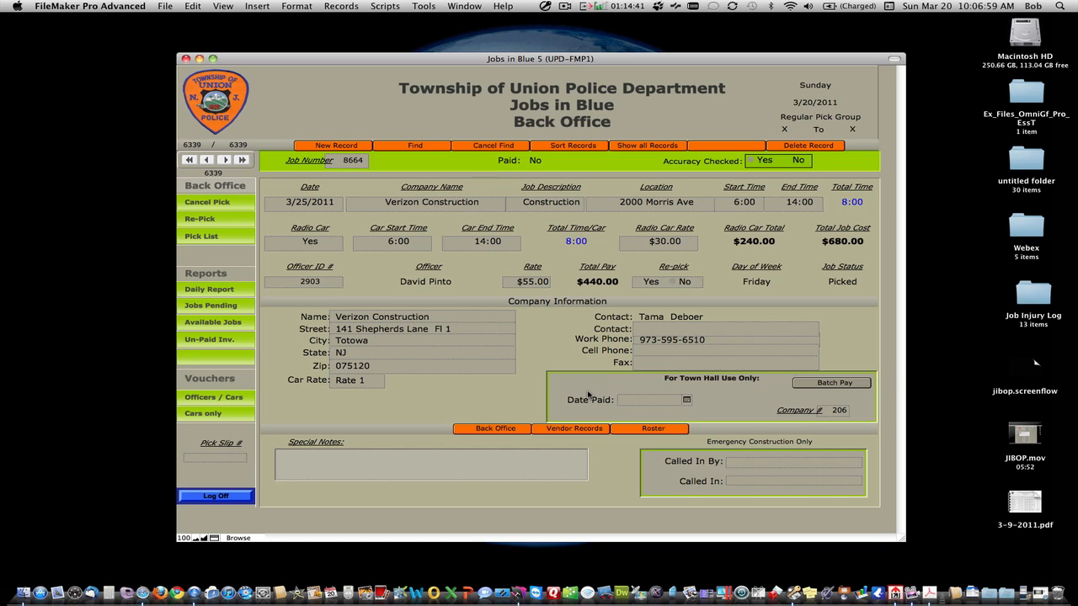
Step: Change End Time and Car End Time from 14:00 to 18:00, keeping Radio Car at Yes
left_click(797, 210)
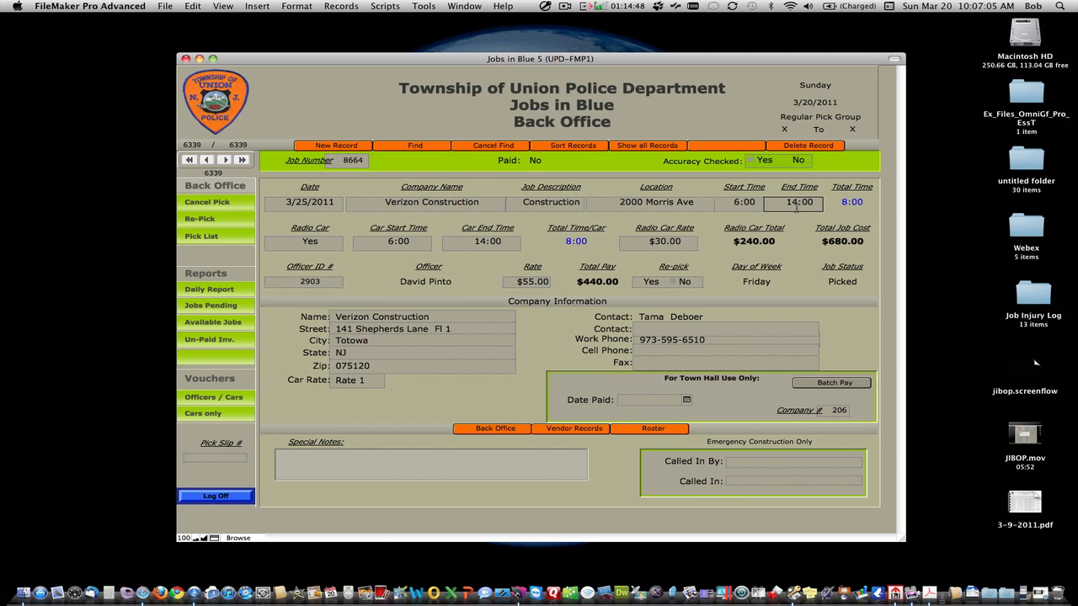
key("BackSpace")
type("8")
key("Tab")
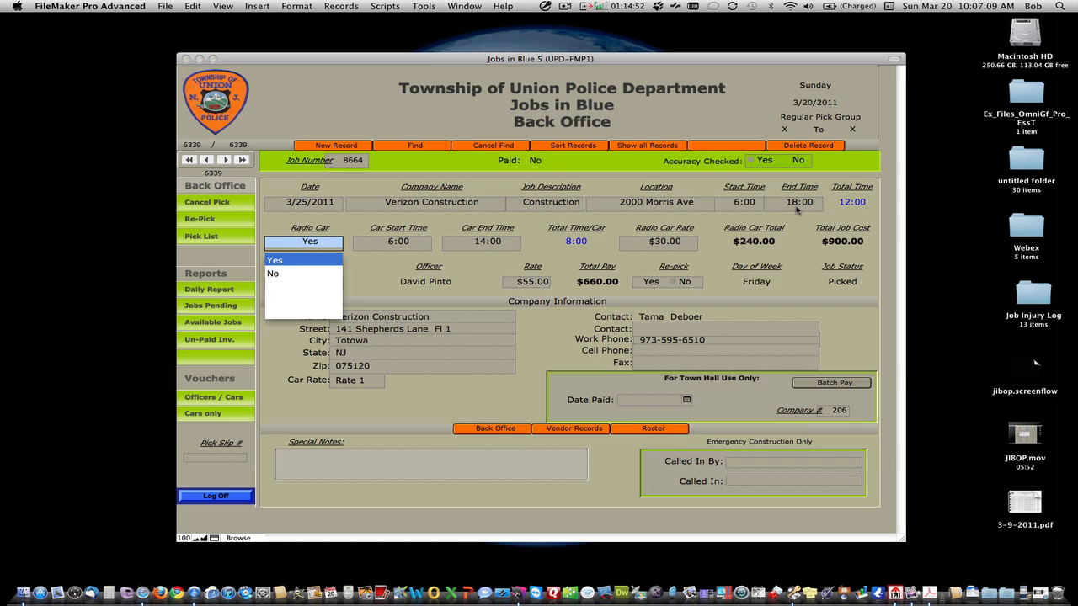
key("Escape")
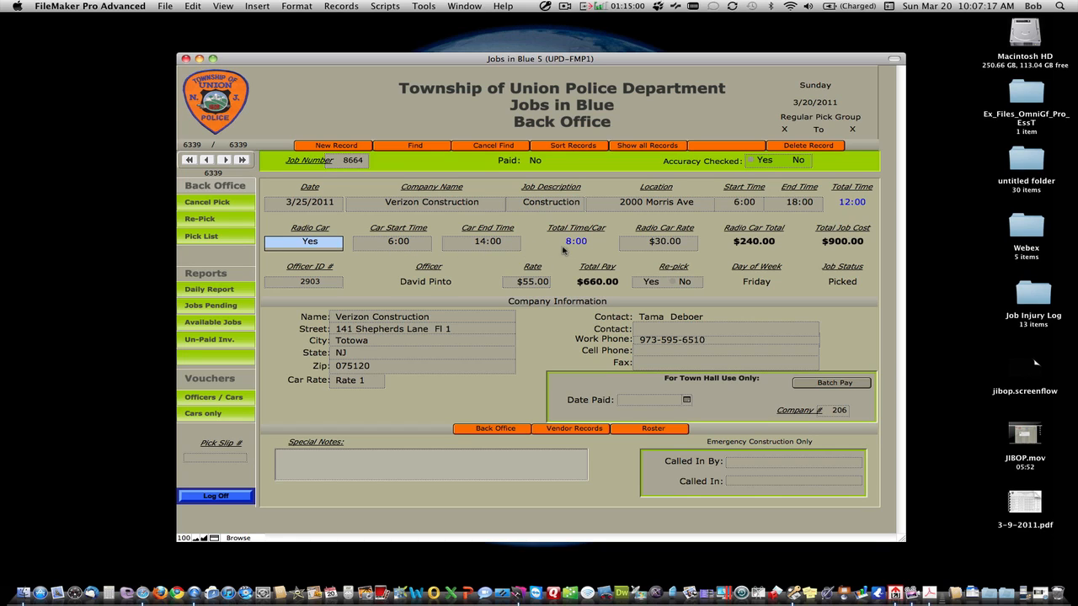
left_click(485, 244)
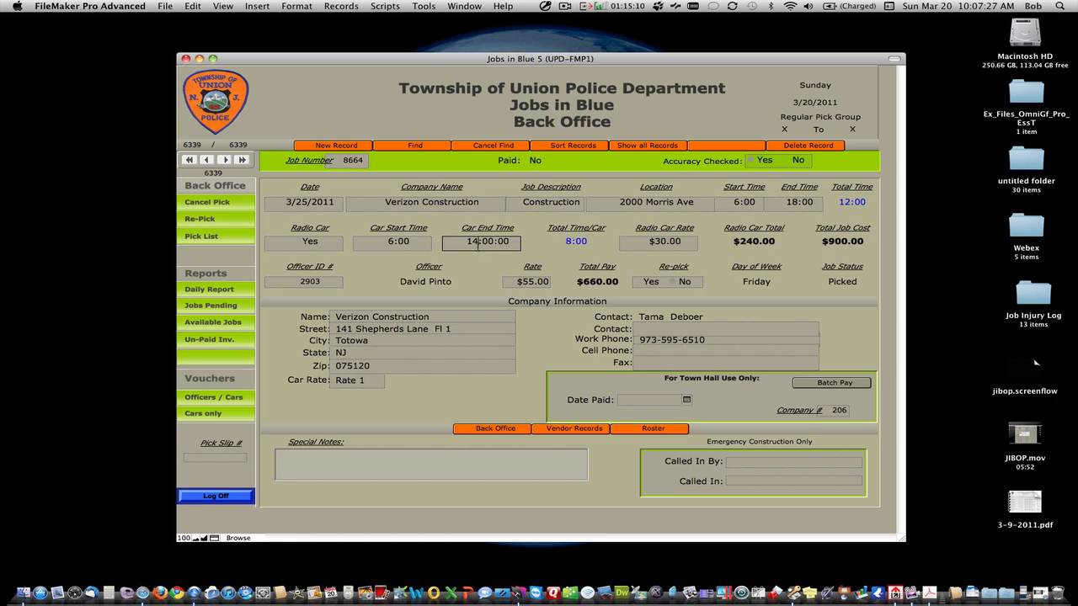
key("BackSpace")
type("8")
key("Tab")
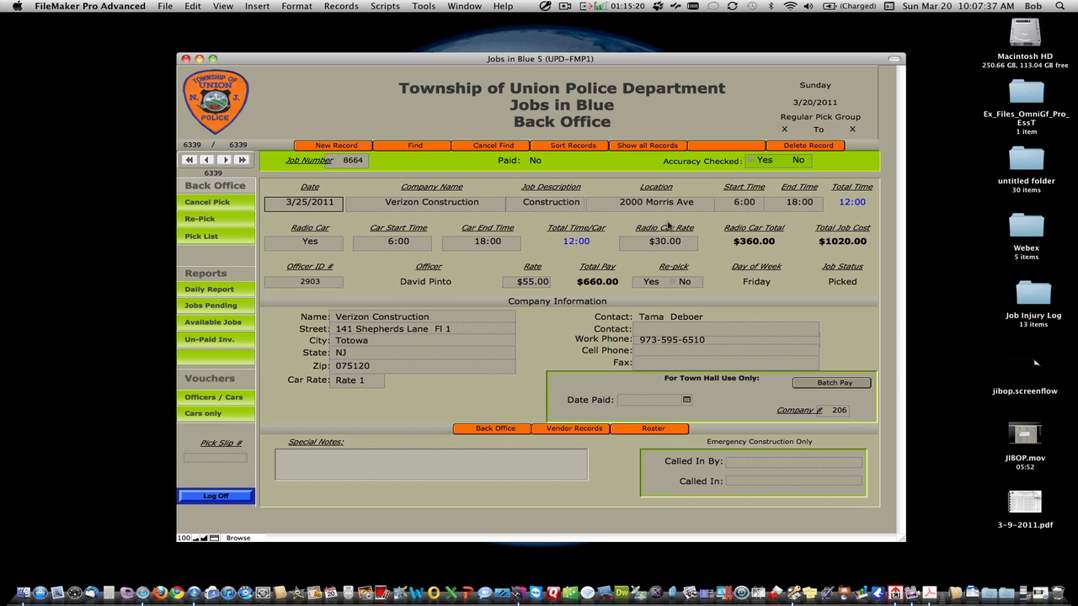
Step: Set Accuracy Checked to Yes and acknowledge the Radio Car time reminder
left_click(752, 160)
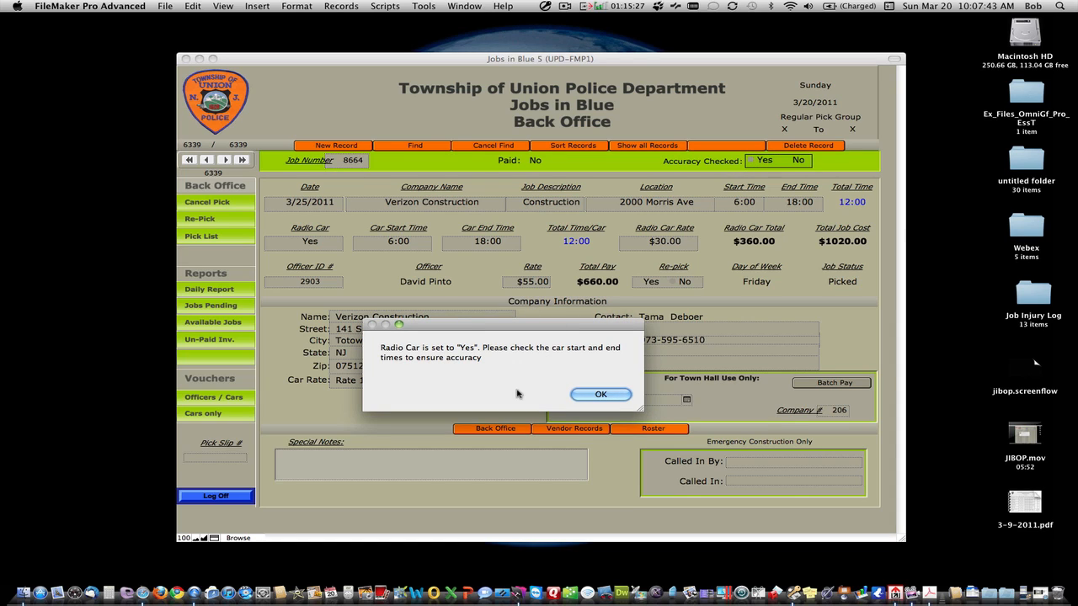
left_click(589, 395)
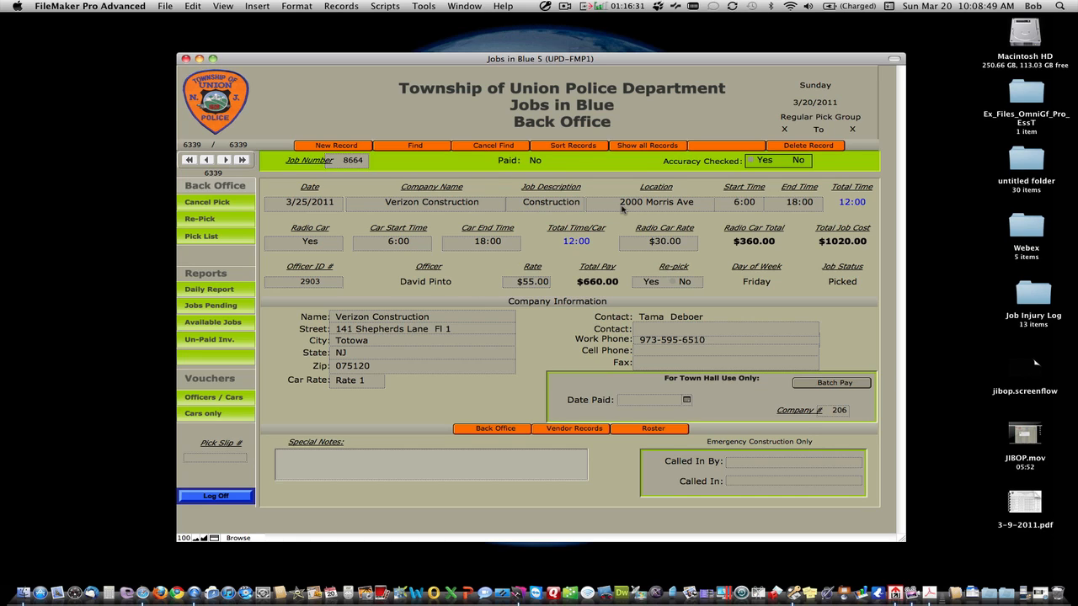
Step: Delete job 8664 permanently, confirming on the second attempt after cancelling the first
left_click(790, 147)
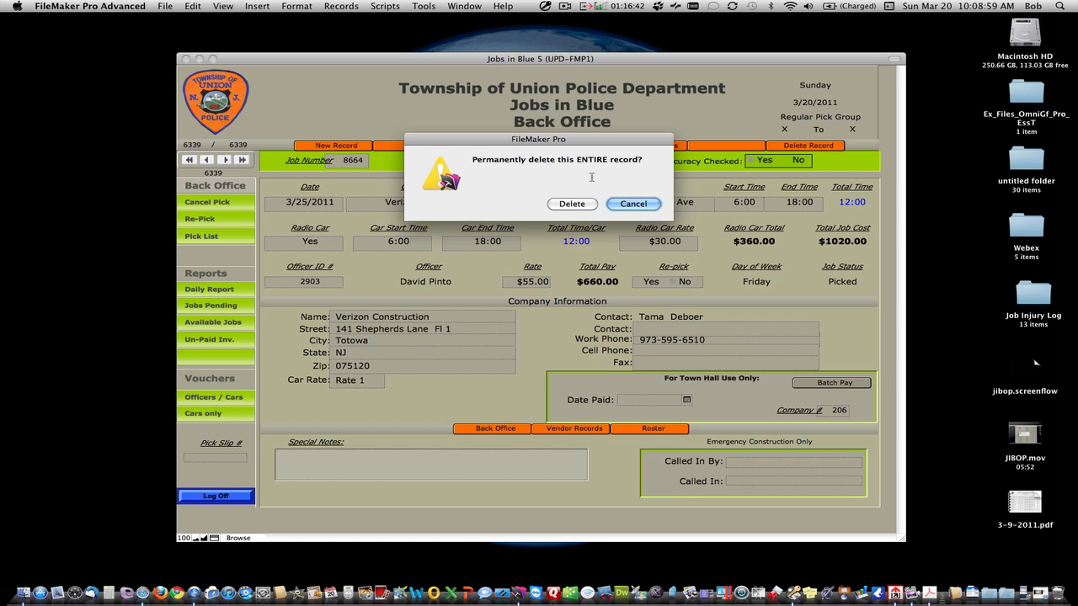
left_click(619, 206)
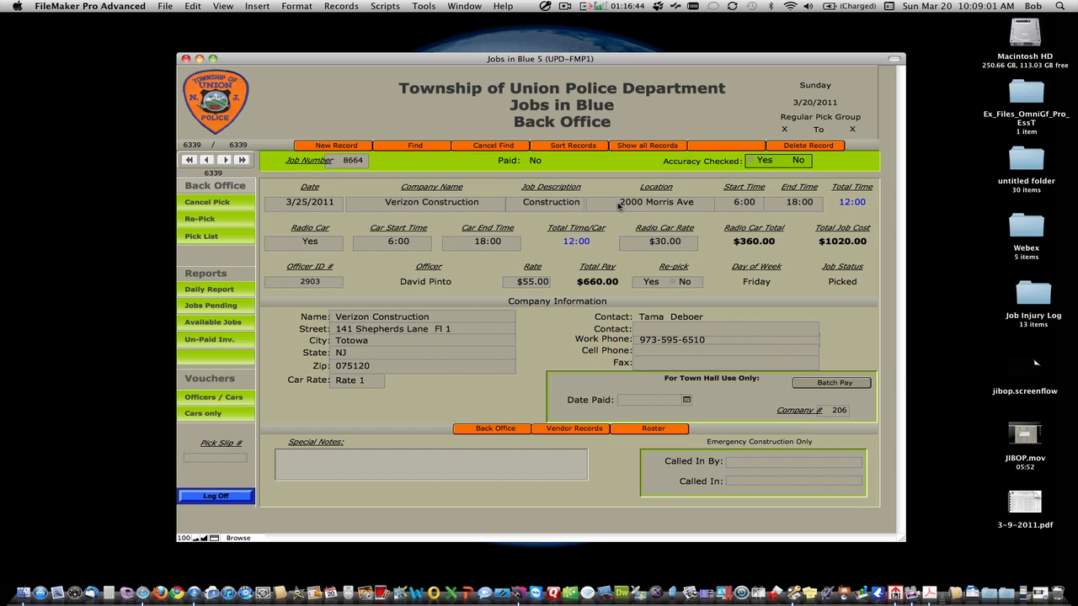
left_click(780, 150)
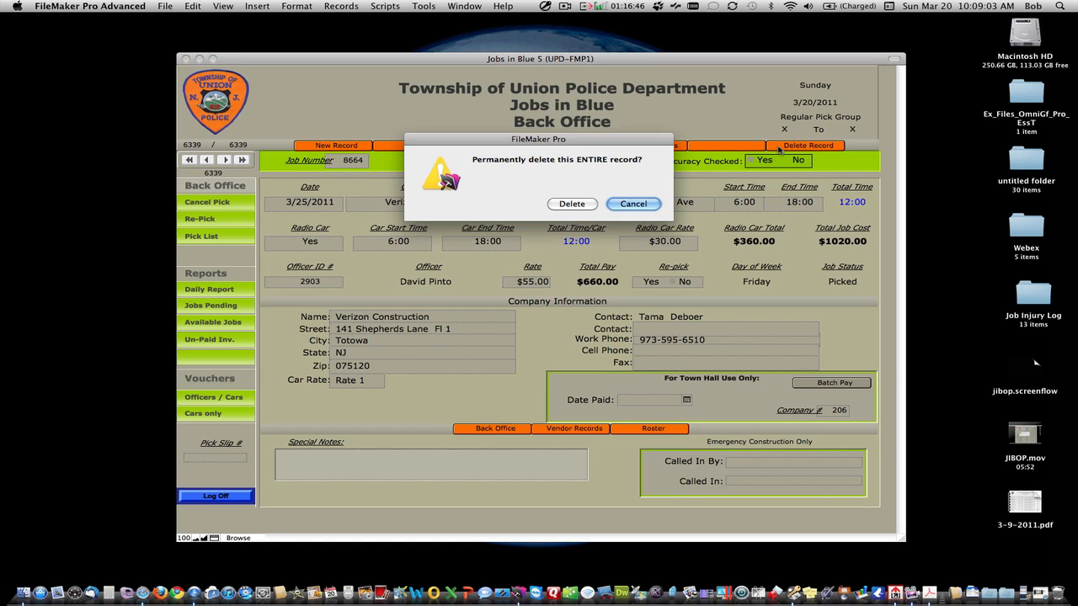
left_click(573, 203)
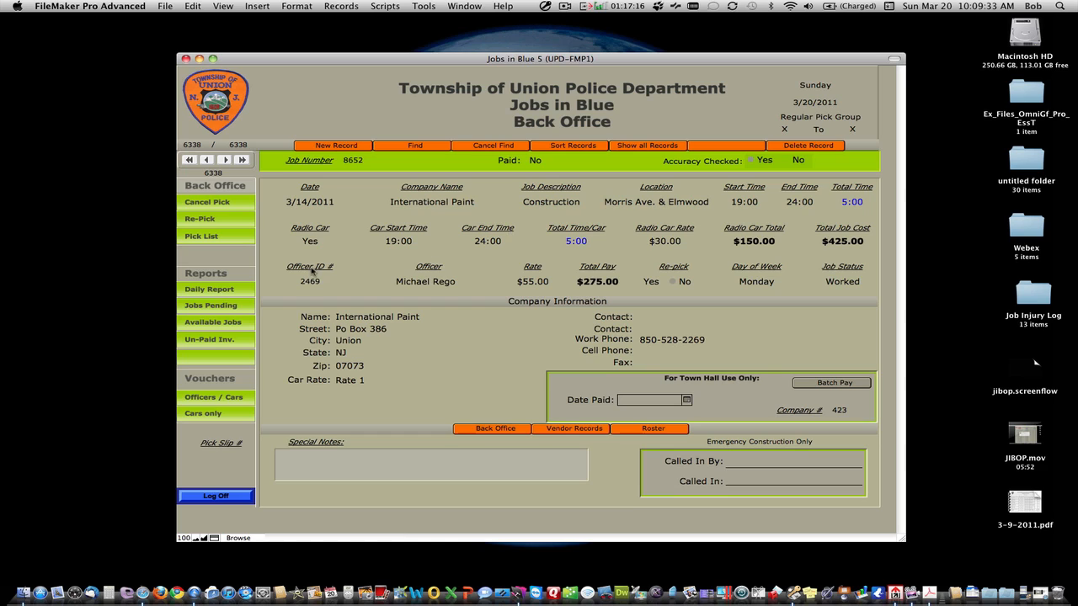
Step: Run the Daily Report for billing date 3/9/2011, picked from the calendar
left_click(209, 289)
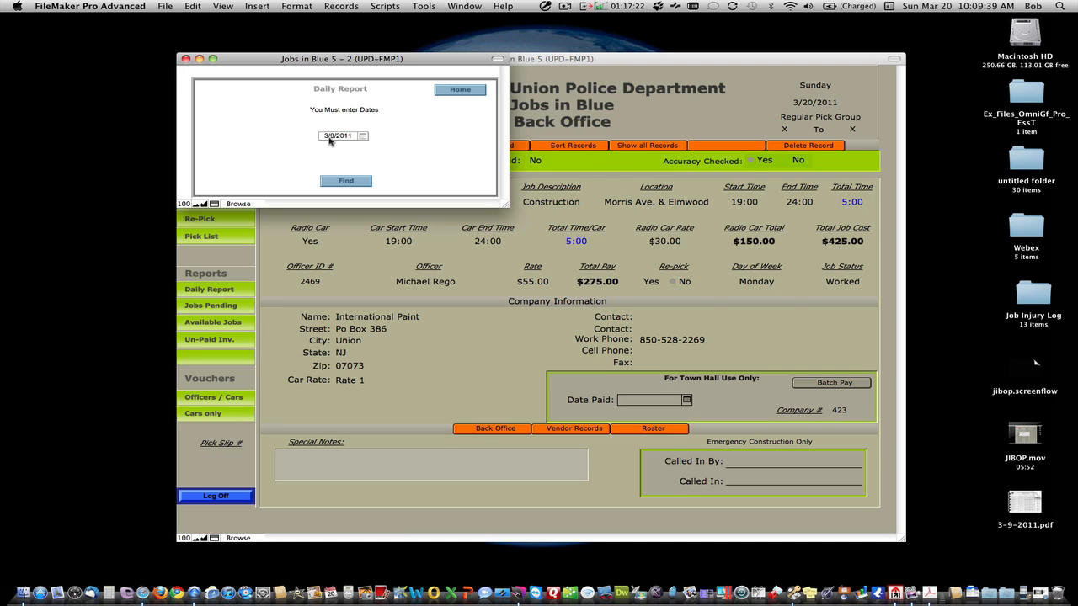
left_click(364, 137)
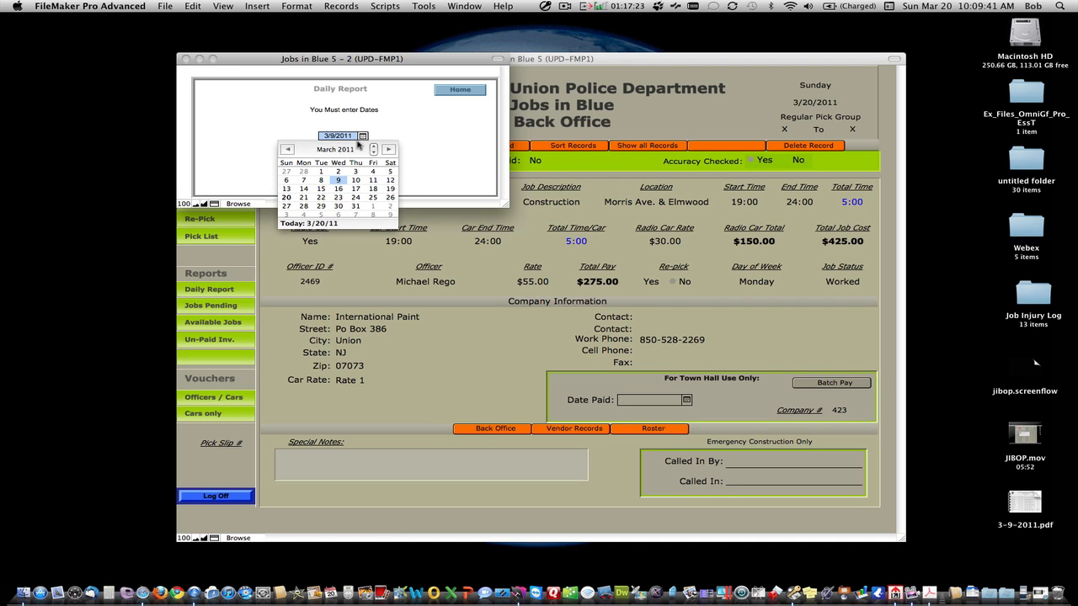
left_click(288, 150)
left_click(389, 150)
left_click(403, 135)
left_click(350, 184)
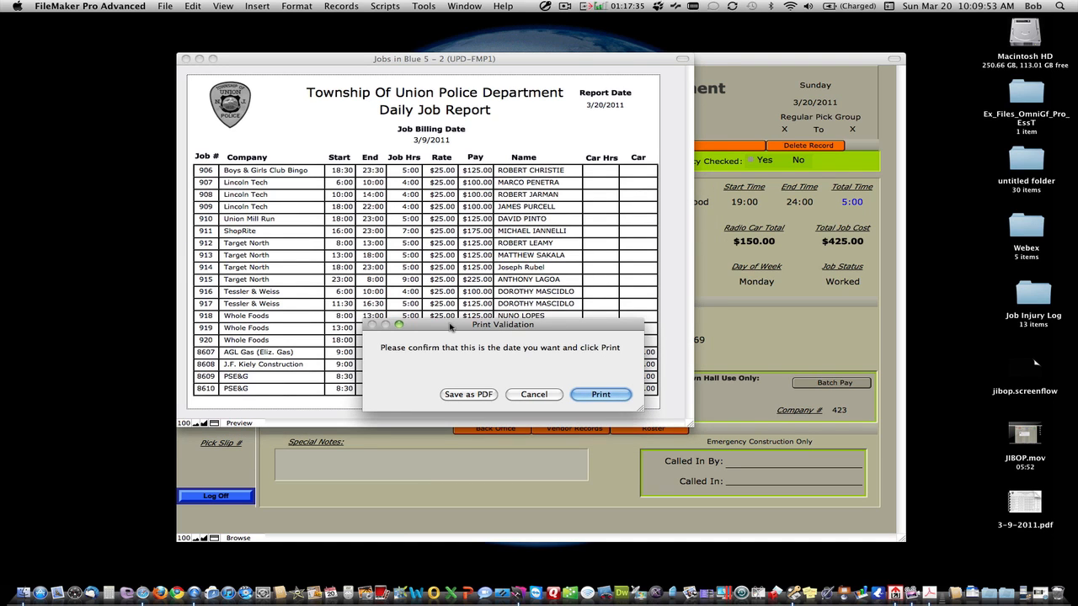
Step: Move the Print Validation prompt aside and choose Save as PDF
left_click_drag(543, 315, 782, 274)
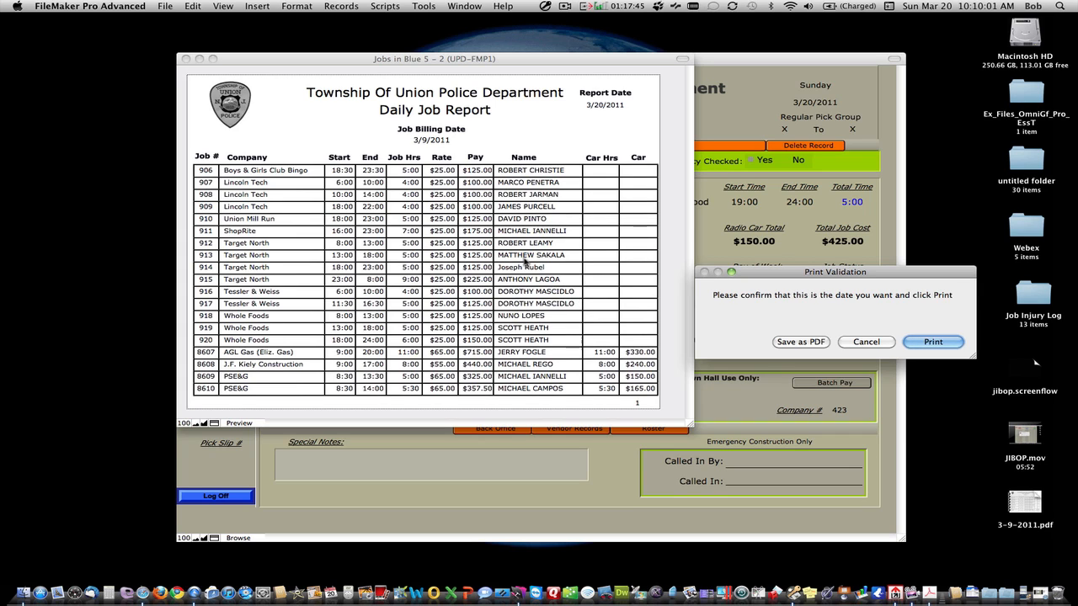
left_click(800, 342)
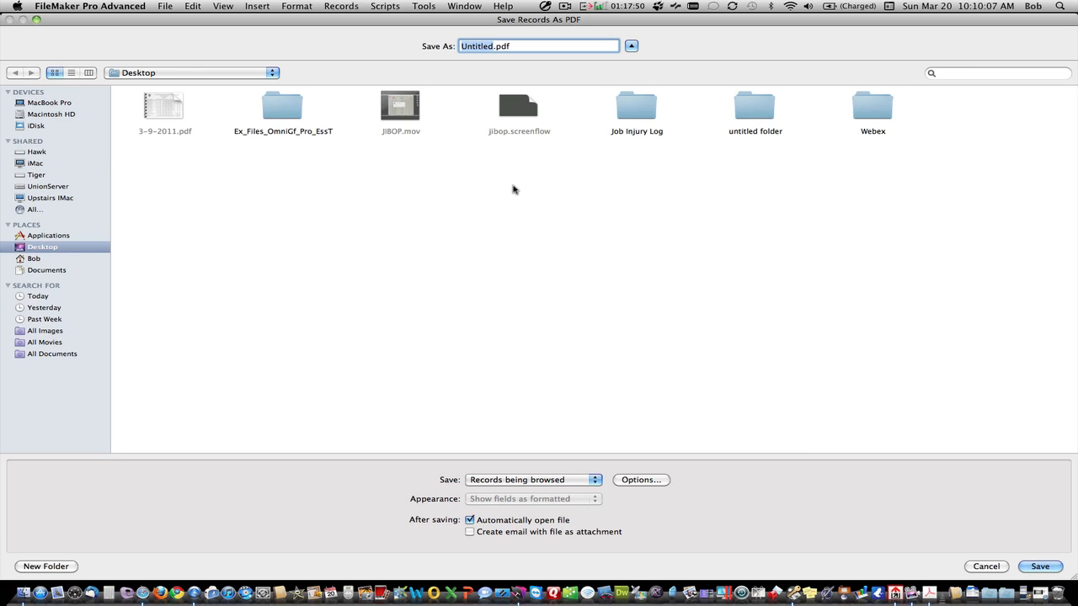
Step: Save the PDF to the Desktop as 3-9-2011.pdf, replacing the existing file
type("3-9-2011")
left_click(1029, 567)
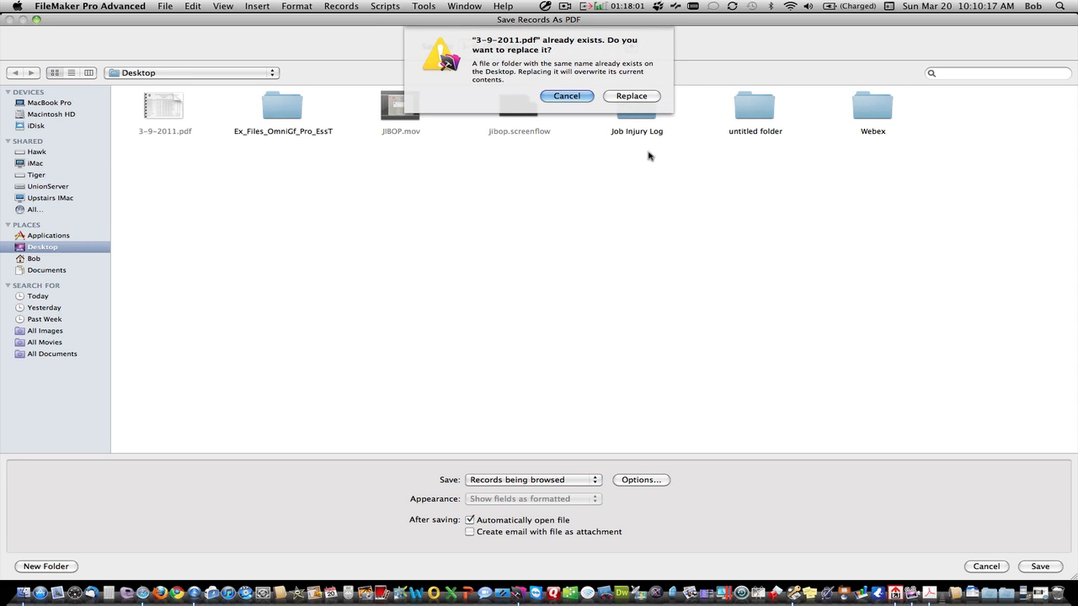
left_click(631, 96)
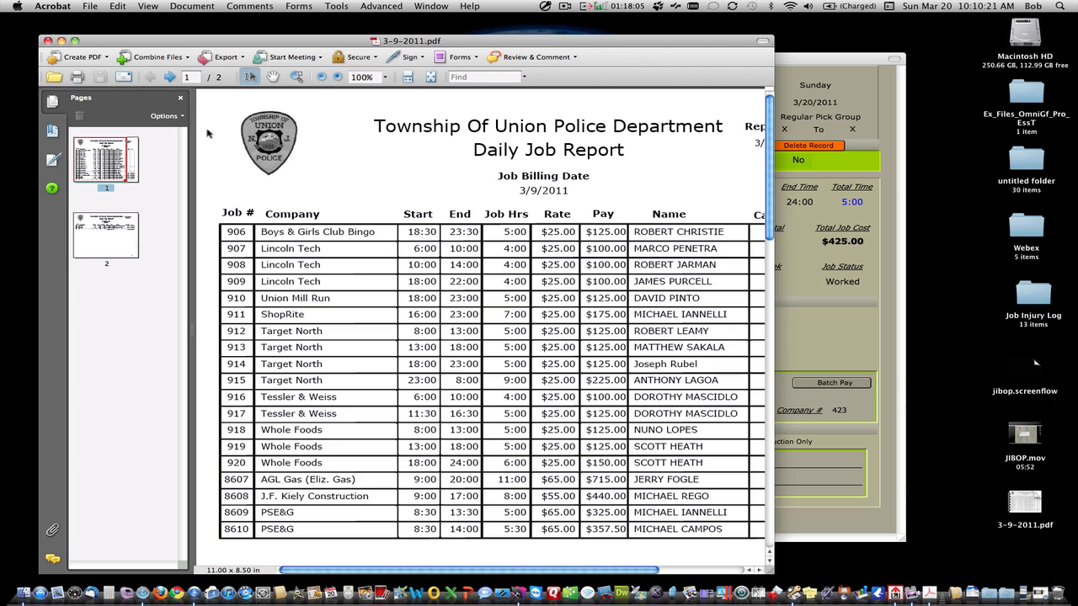
Step: Review pages 1 and 2 of 3-9-2011.pdf in Acrobat, then close the document
left_click_drag(126, 180, 140, 183)
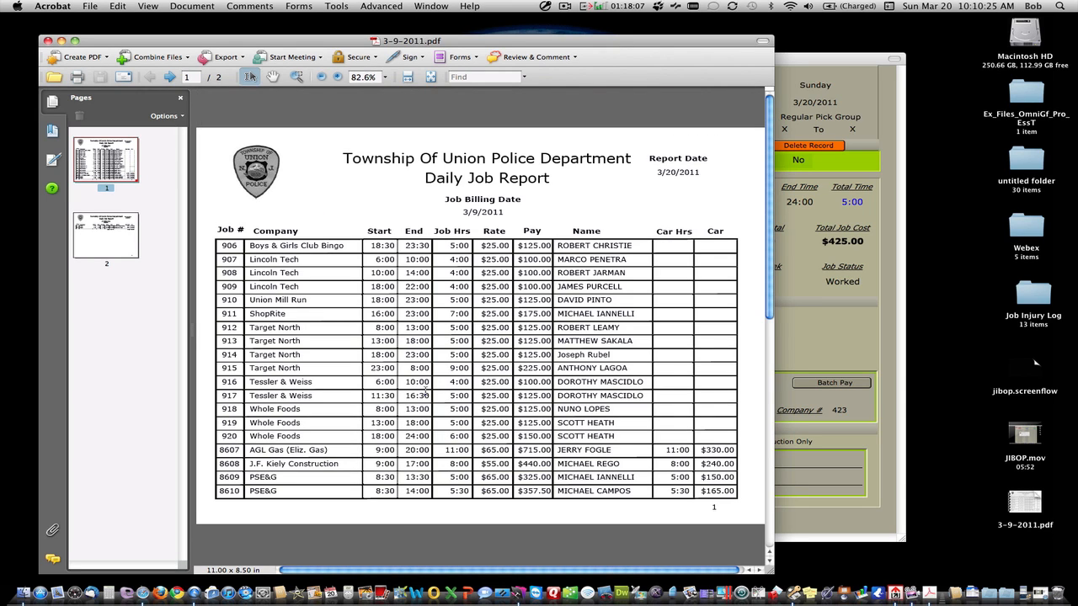
left_click(130, 251)
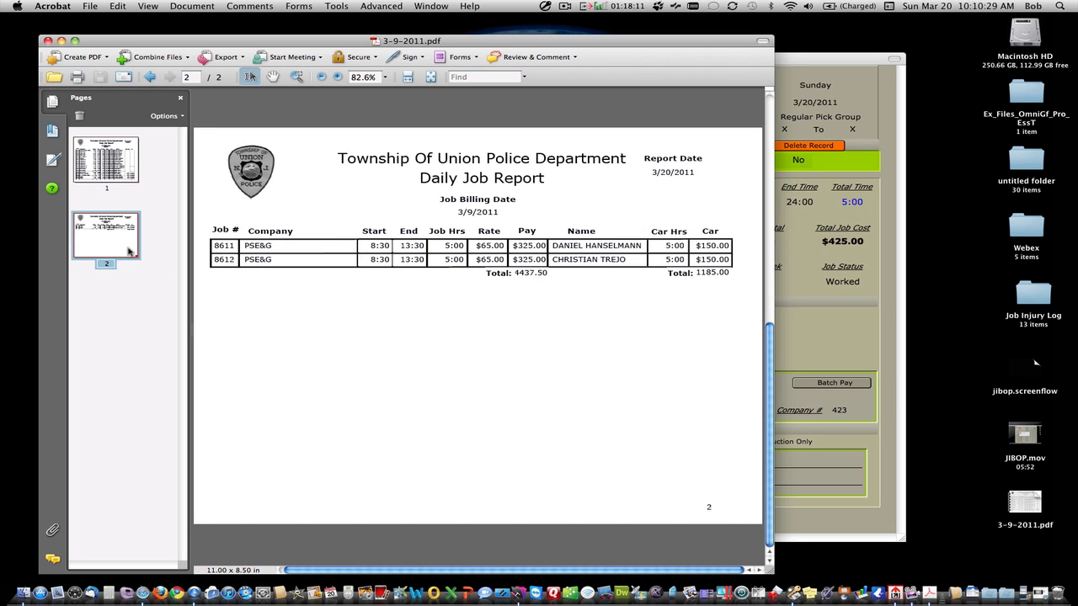
left_click(108, 171)
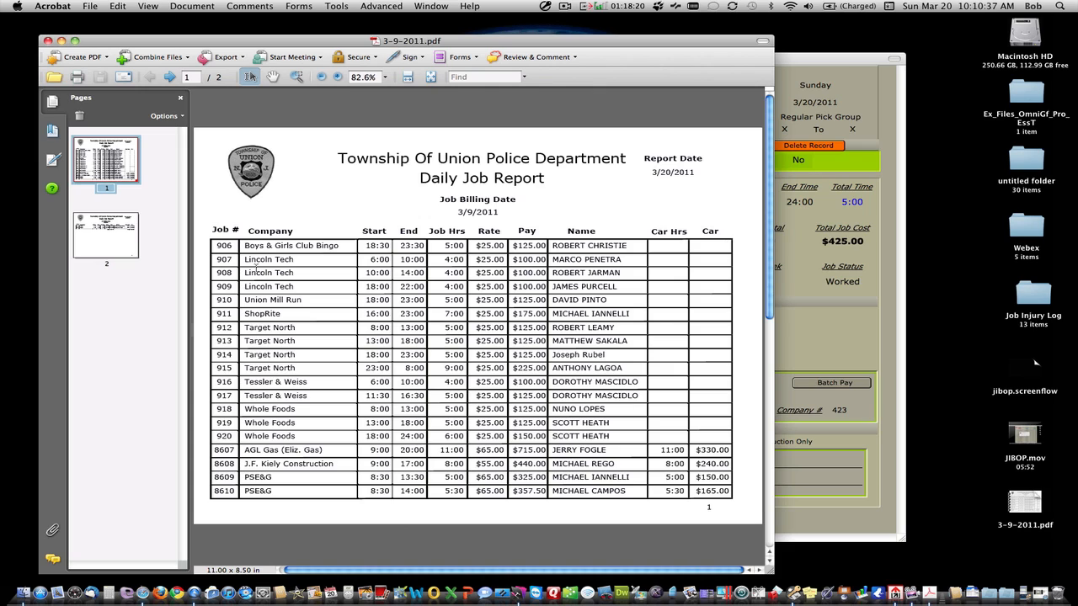
left_click(122, 250)
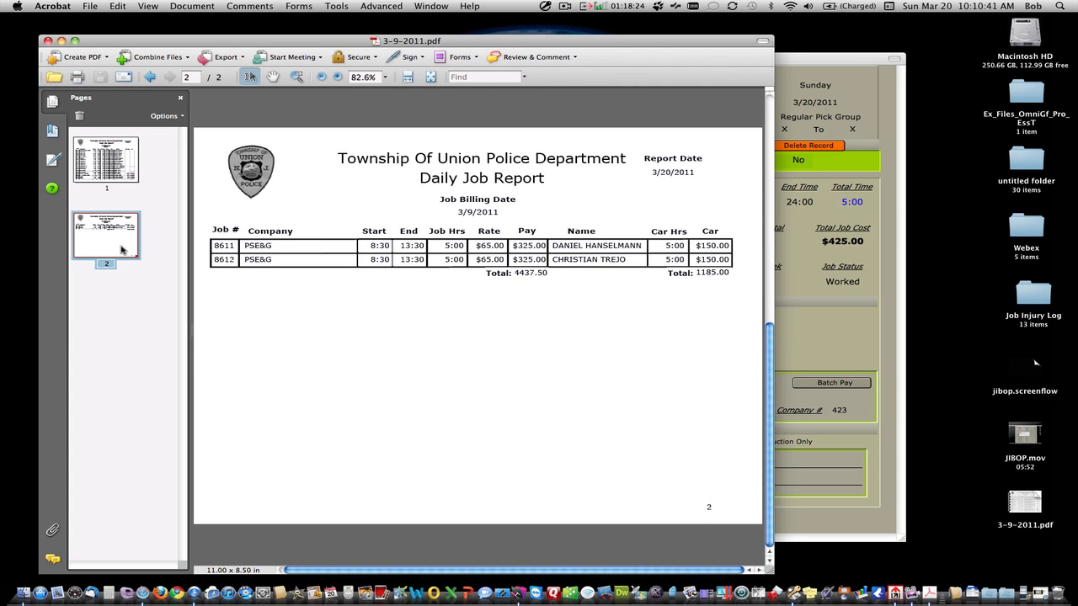
left_click(48, 40)
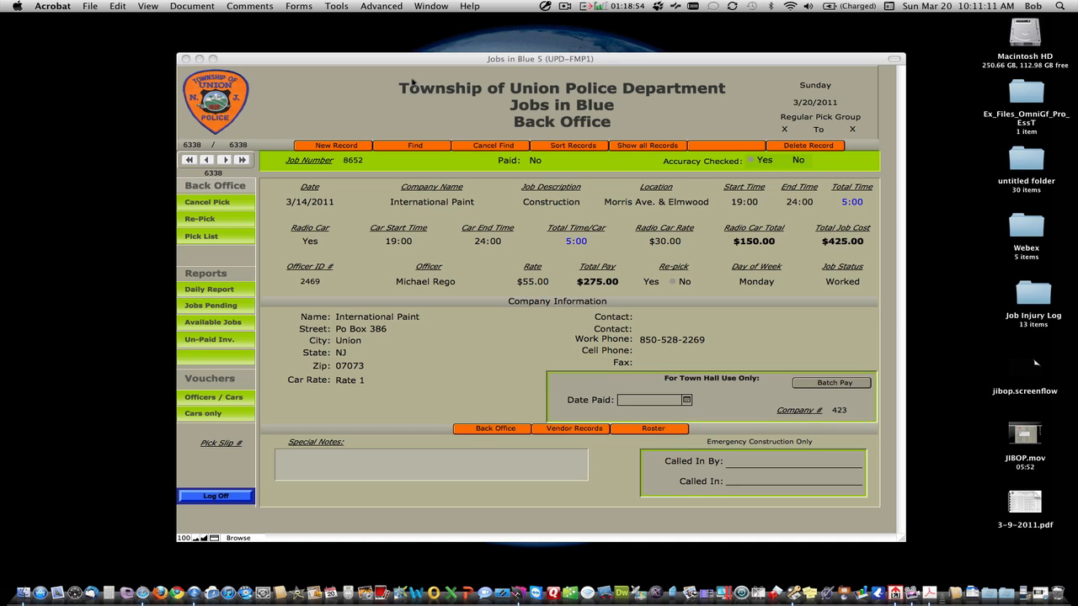
left_click(565, 6)
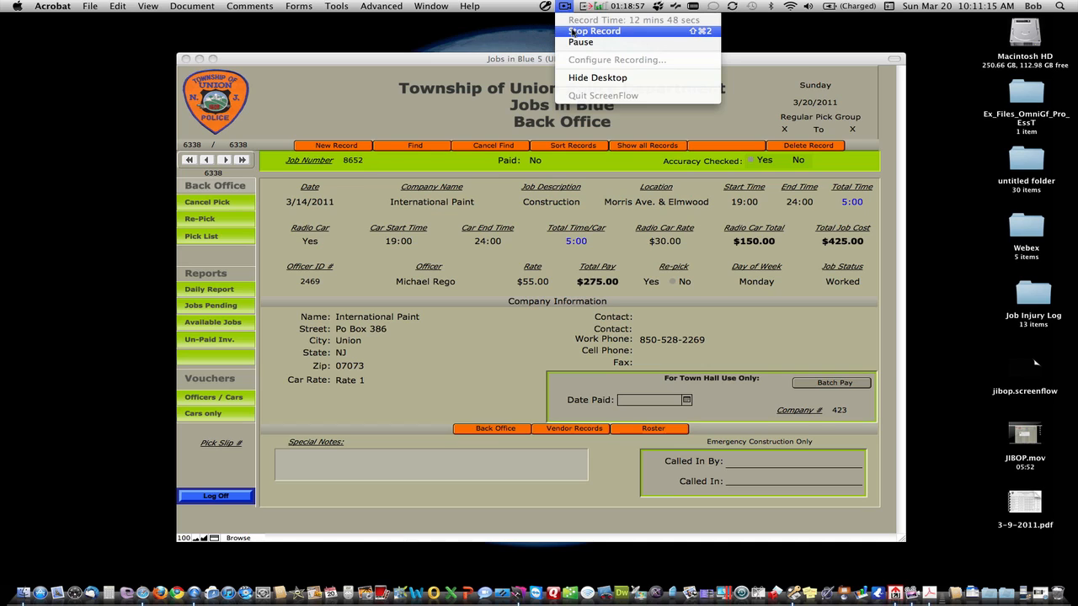
left_click(572, 31)
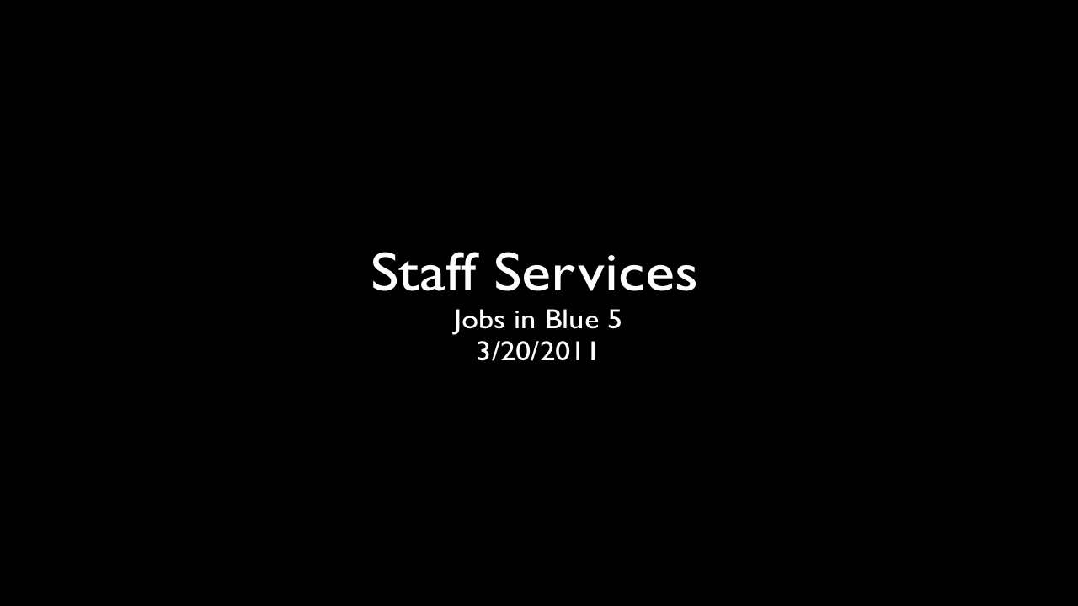